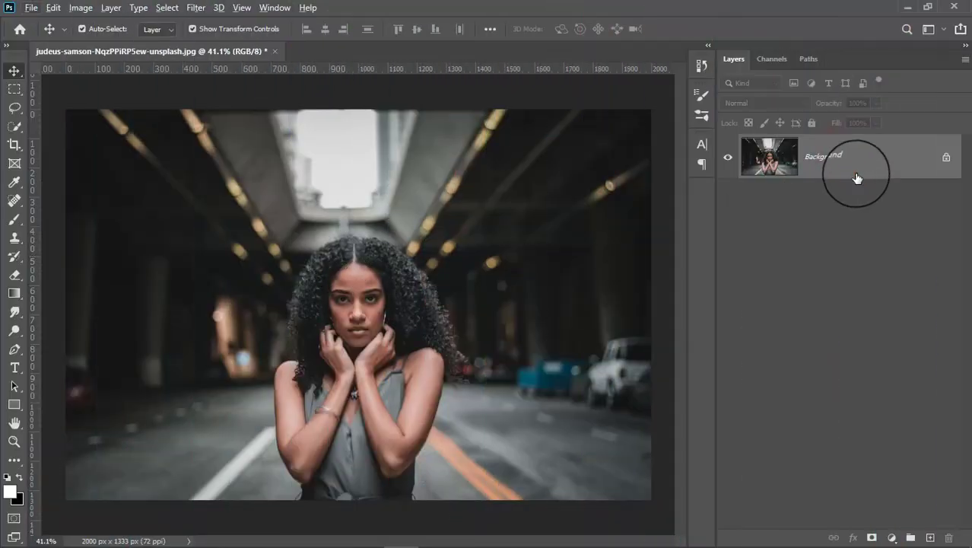
Step: Duplicate the Background layer, invert the copy, and set its blend mode to Vivid Light
left_click(852, 162)
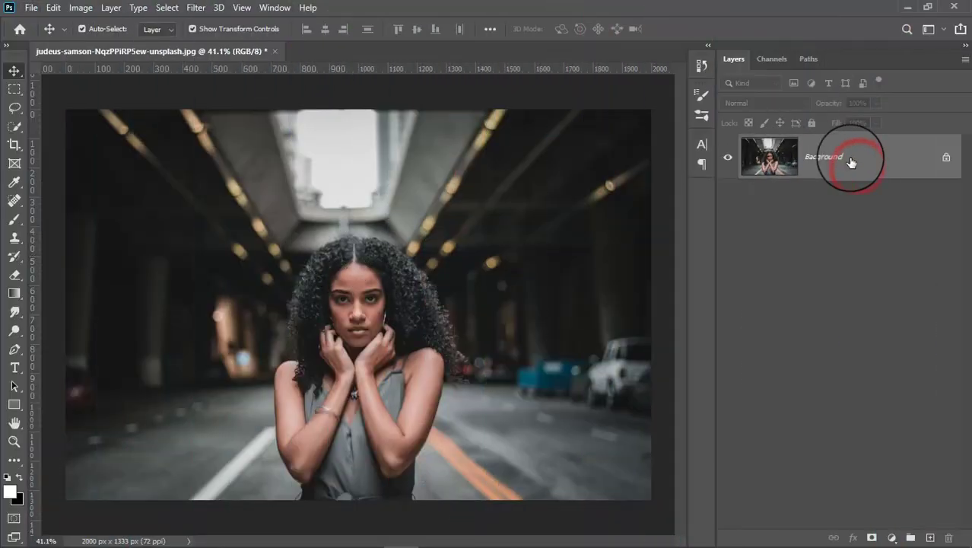
left_click_drag(851, 161, 929, 536)
left_click(823, 161)
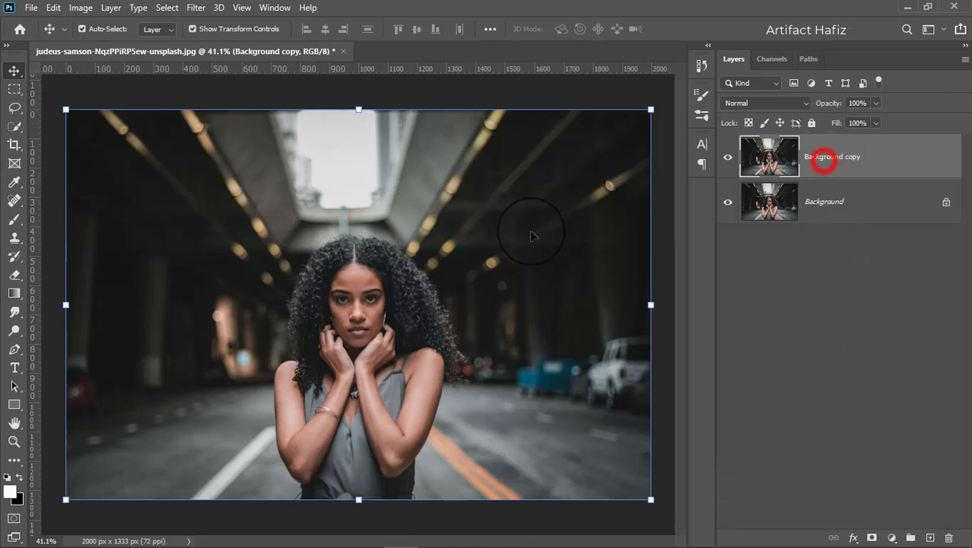
key("ctrl+i")
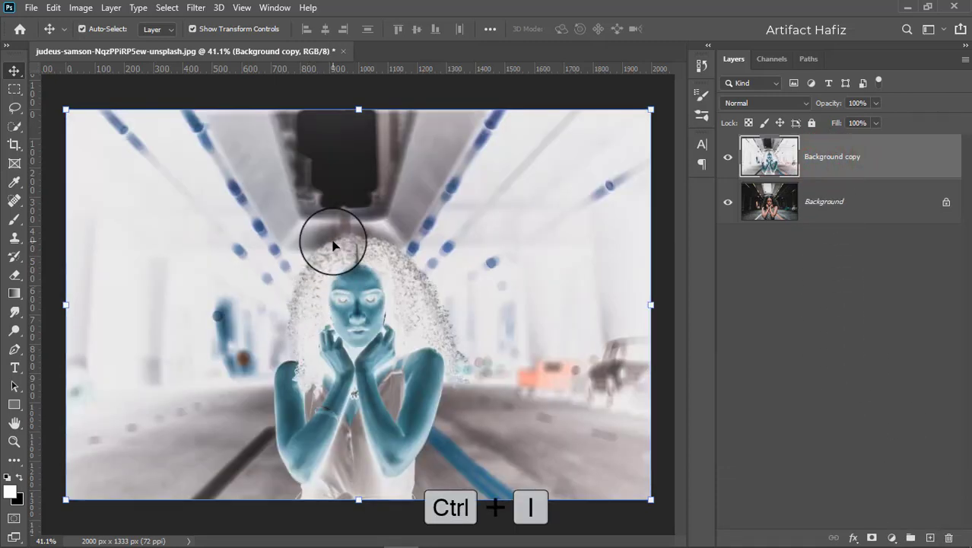
left_click(726, 104)
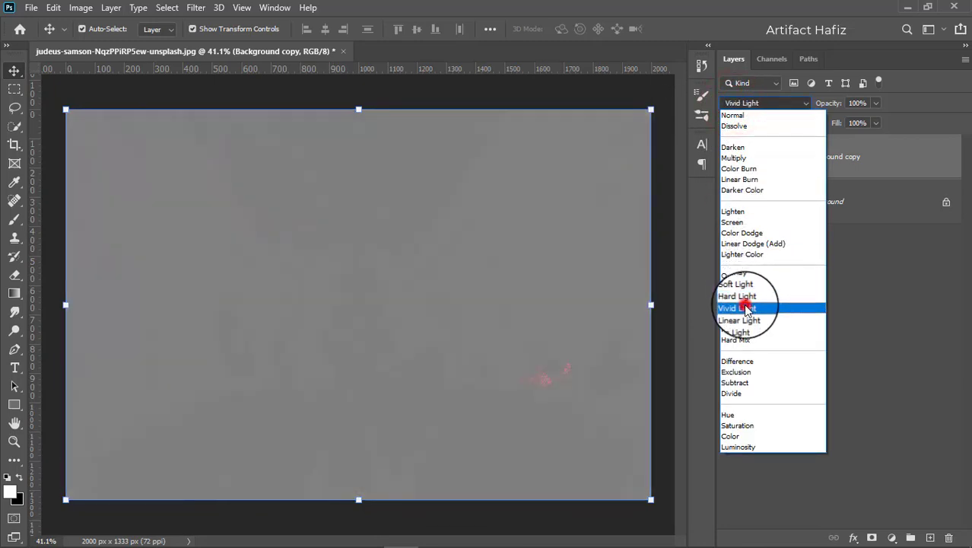
left_click(741, 309)
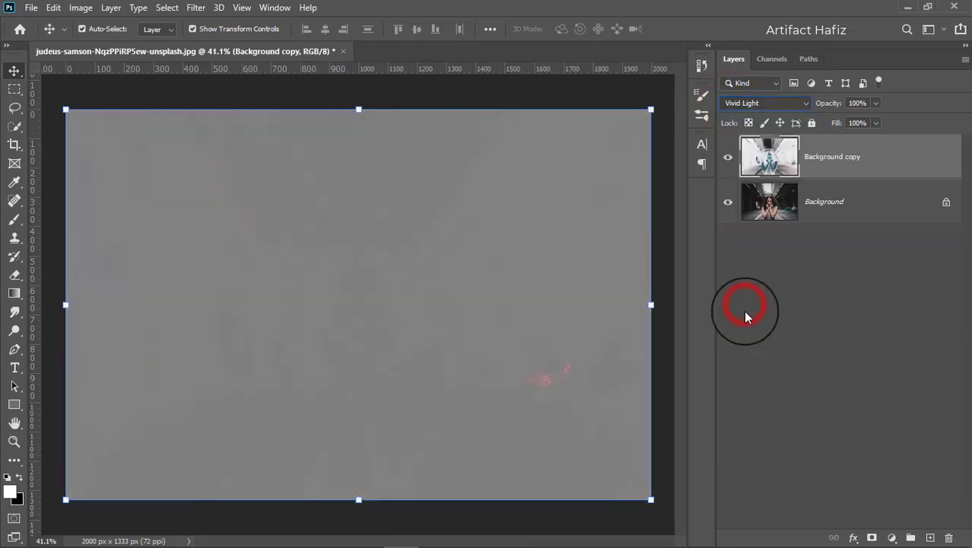
Step: Convert the Background copy layer for smart filters
left_click(195, 7)
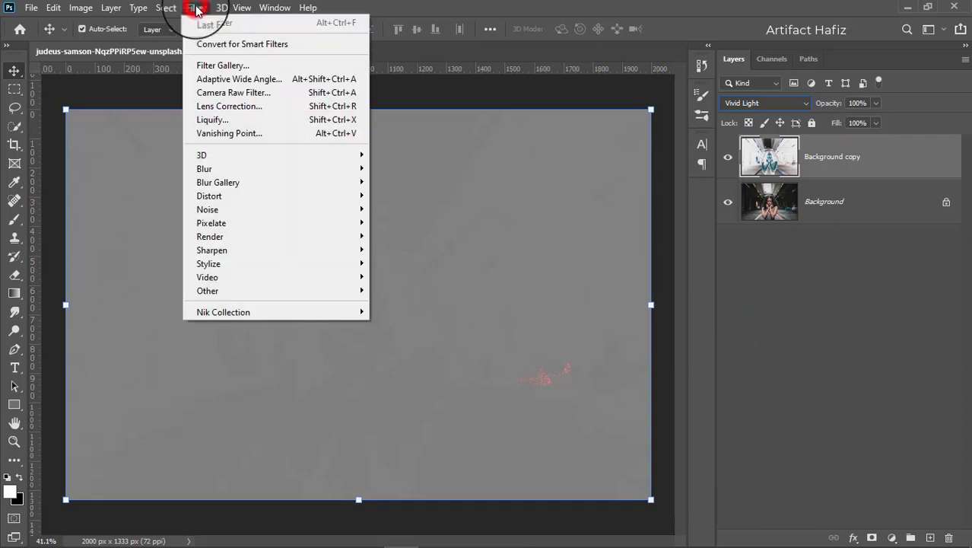
left_click(223, 44)
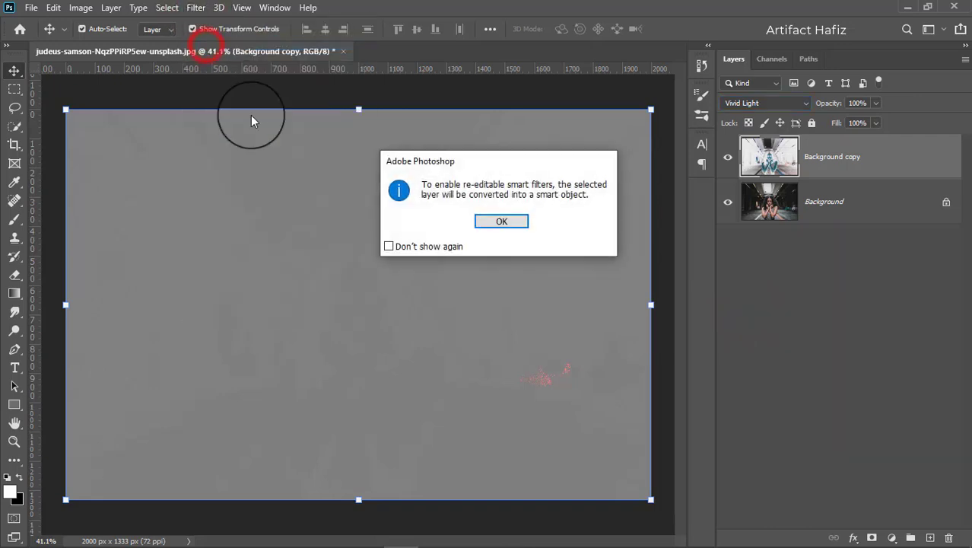
left_click(511, 222)
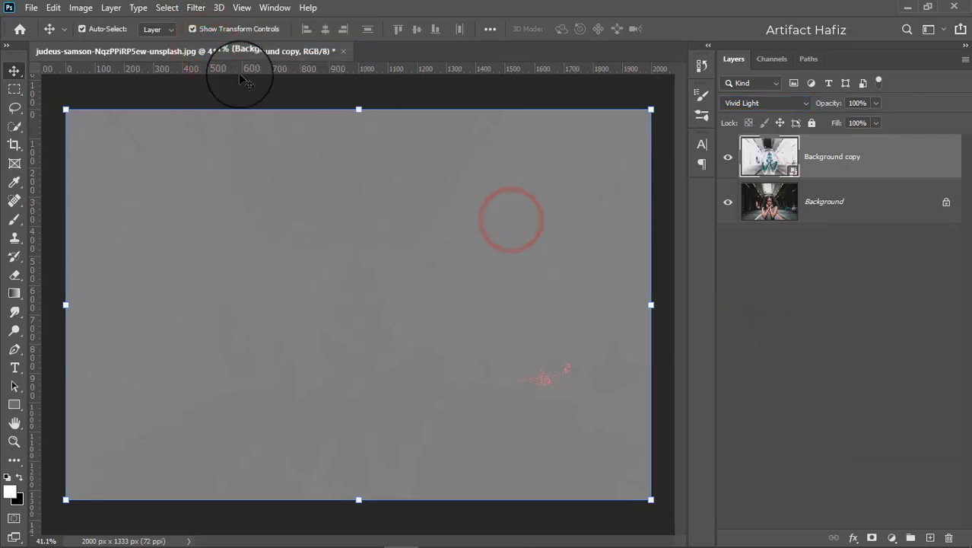
Step: Apply a High Pass smart filter with a 4.0-pixel radius
left_click(197, 9)
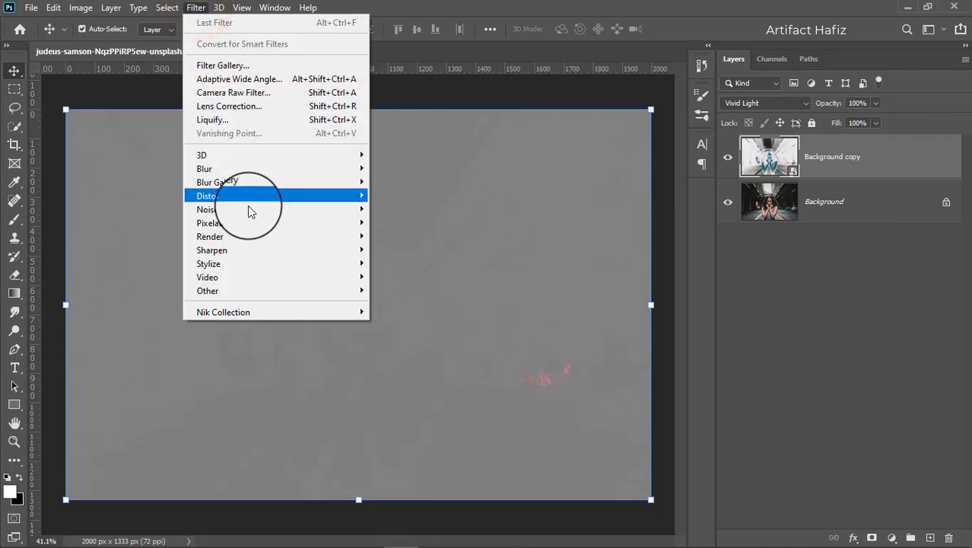
mouse_move(208, 291)
left_click(397, 303)
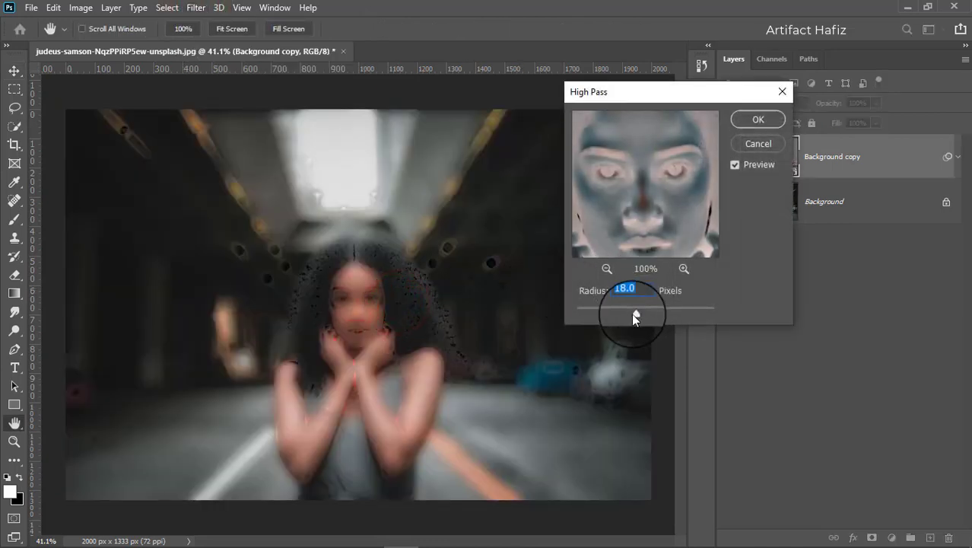
left_click_drag(631, 312, 609, 314)
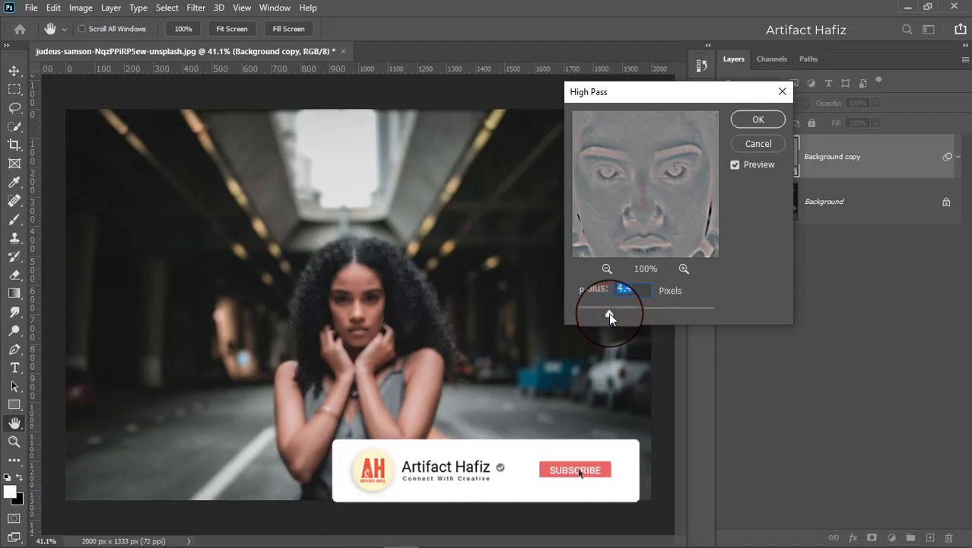
left_click_drag(609, 313, 607, 315)
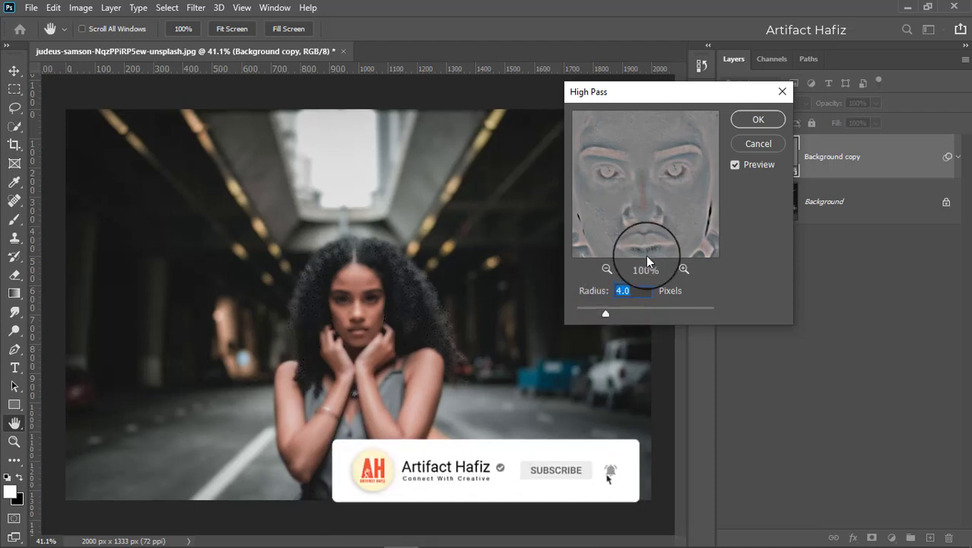
left_click(753, 122)
Step: Add a Gaussian Blur smart filter to the Background copy with a reduced radius
scroll(338, 324, "up", 1)
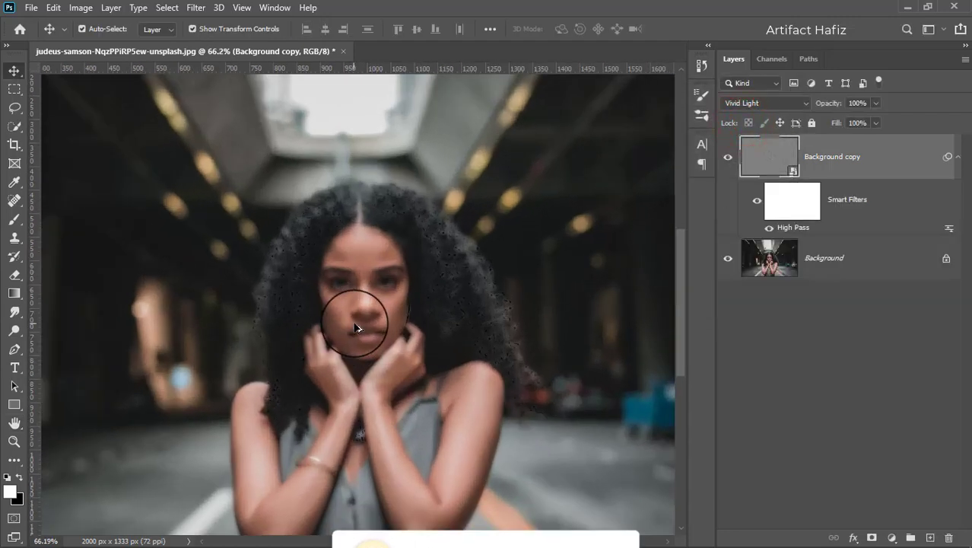
scroll(351, 292, "up", 1)
scroll(361, 315, "up", 1)
scroll(362, 320, "up", 1)
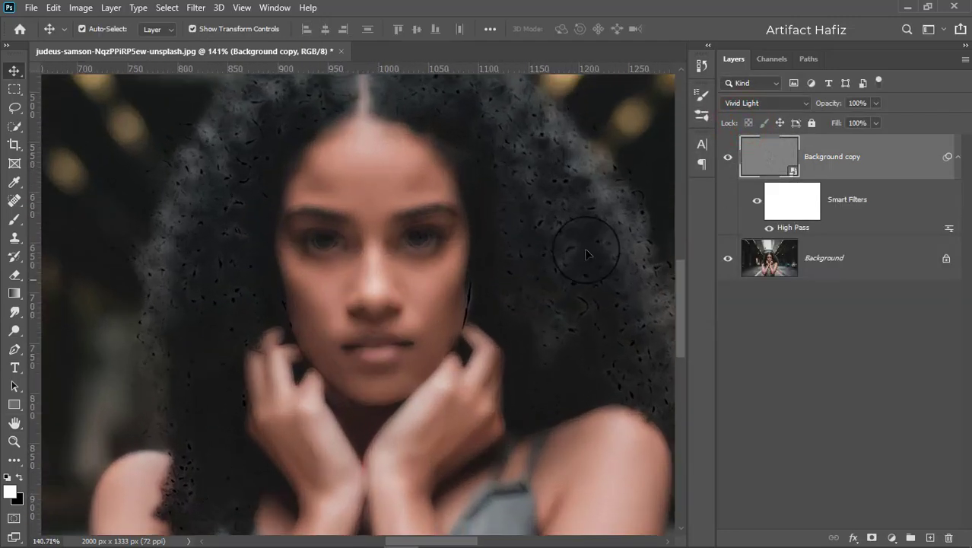
left_click(727, 158)
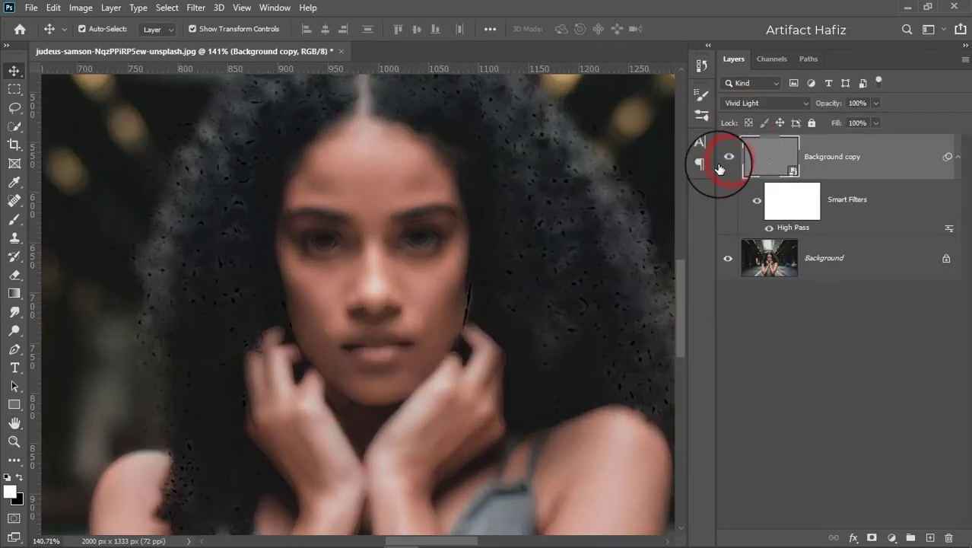
left_click(196, 7)
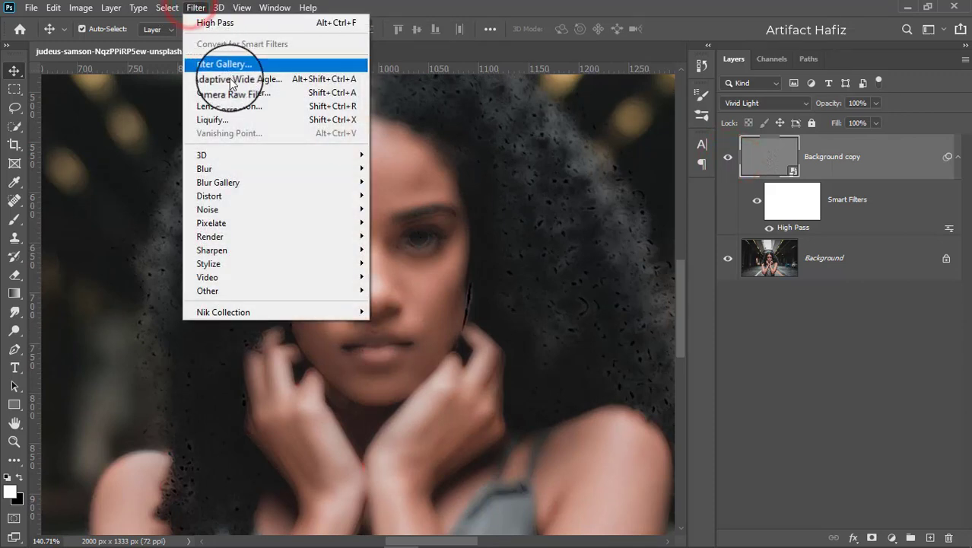
mouse_move(229, 168)
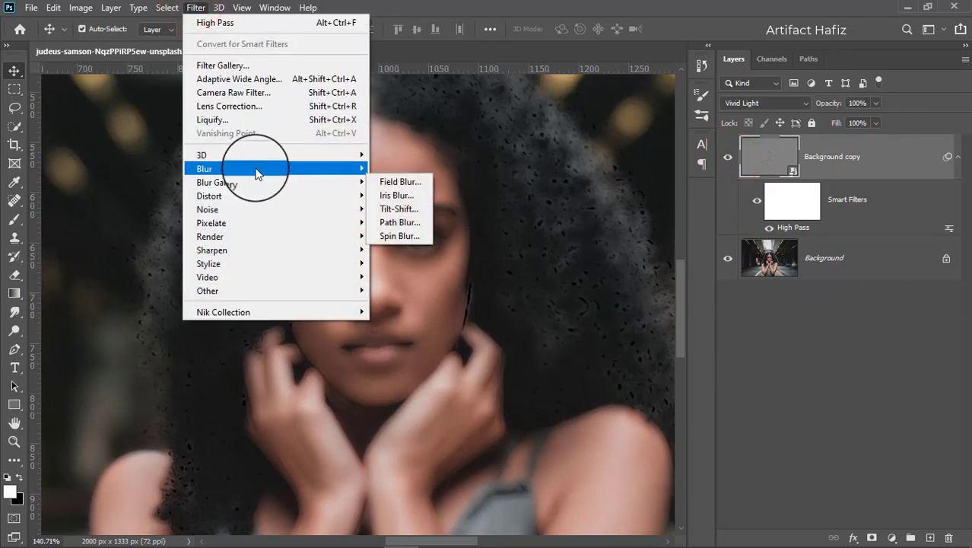
left_click(418, 220)
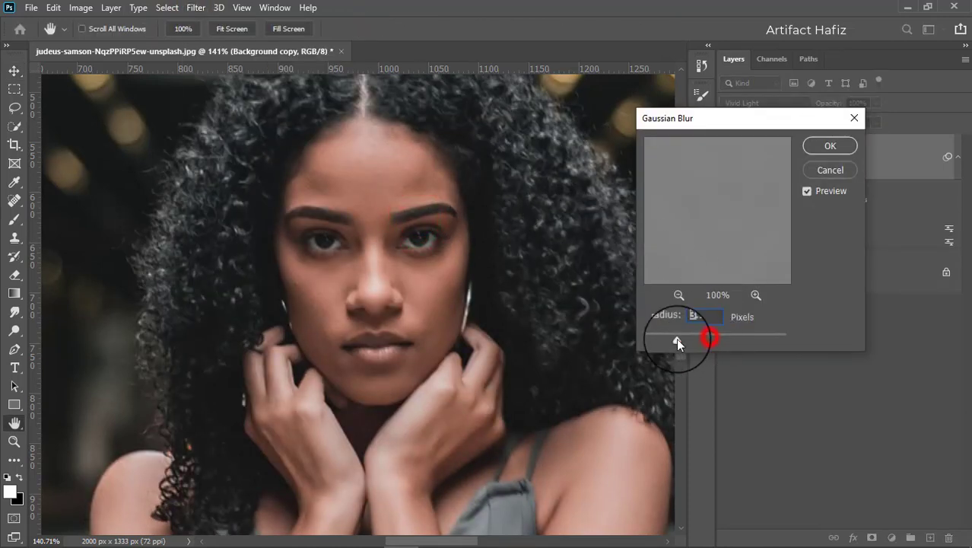
left_click_drag(676, 338, 654, 340)
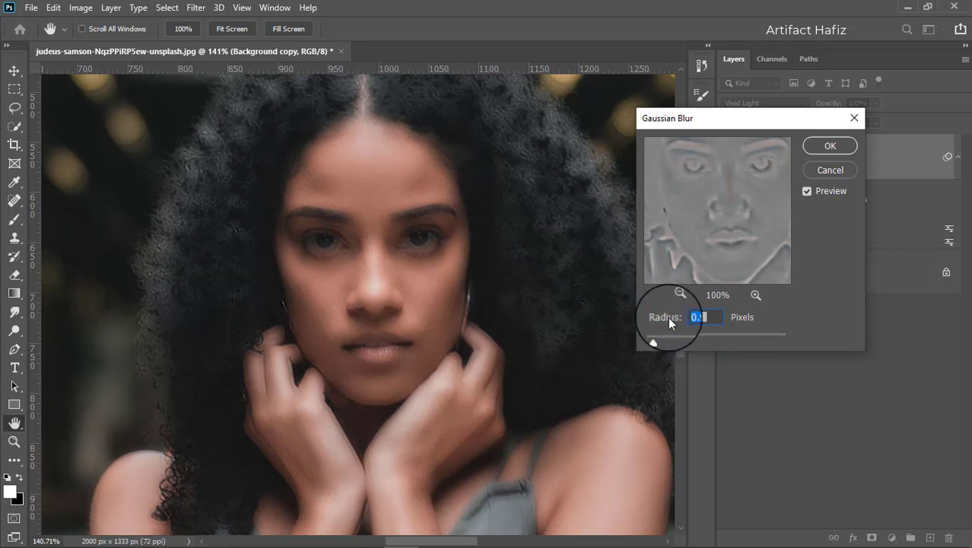
left_click(827, 145)
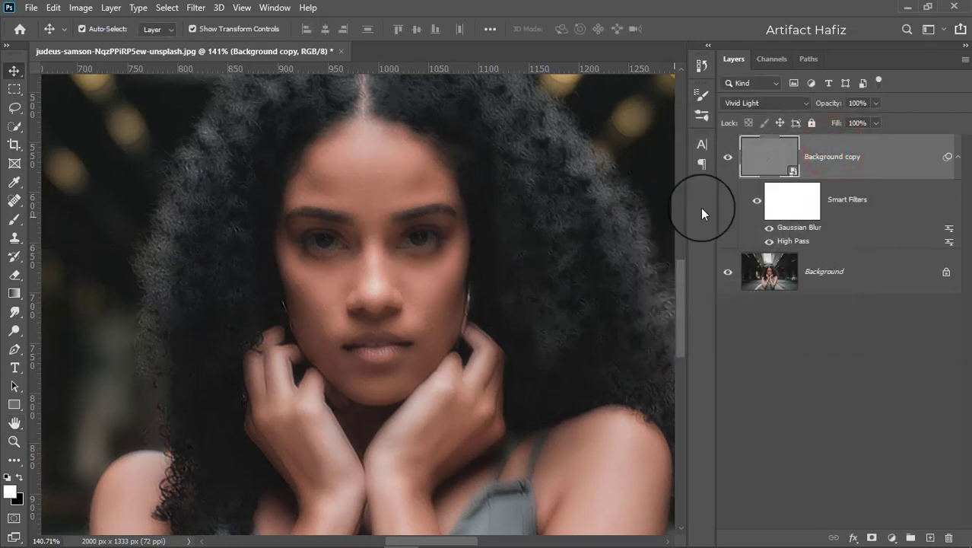
Step: Compare with the original, then refine the Gaussian Blur radius to 0.7 pixels
left_click(728, 156)
left_click(728, 156)
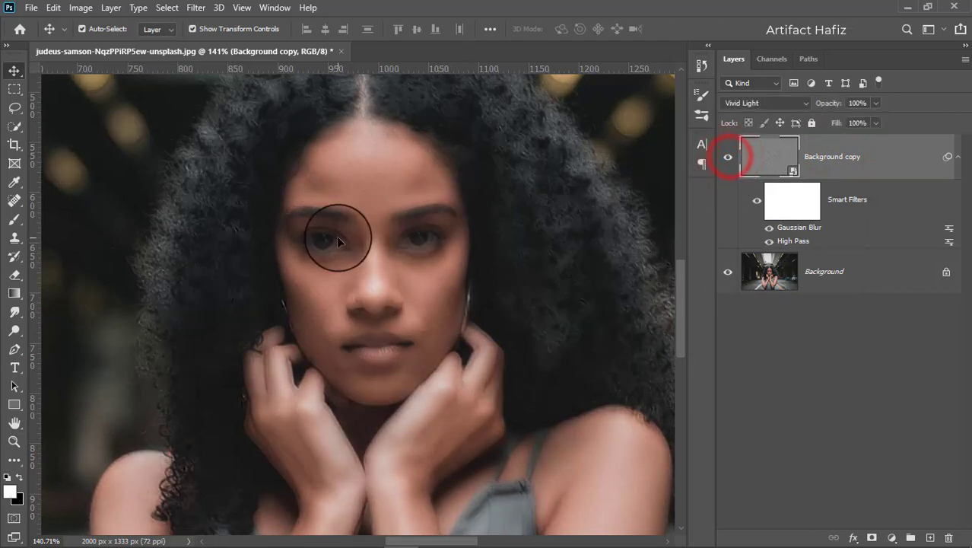
scroll(337, 237, "up", 2)
scroll(337, 237, "up", 2)
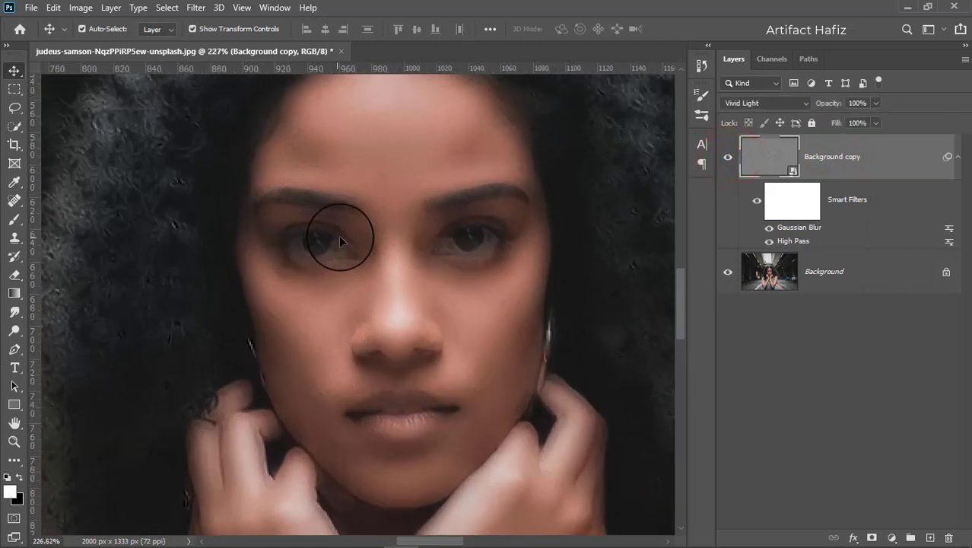
double_click(795, 228)
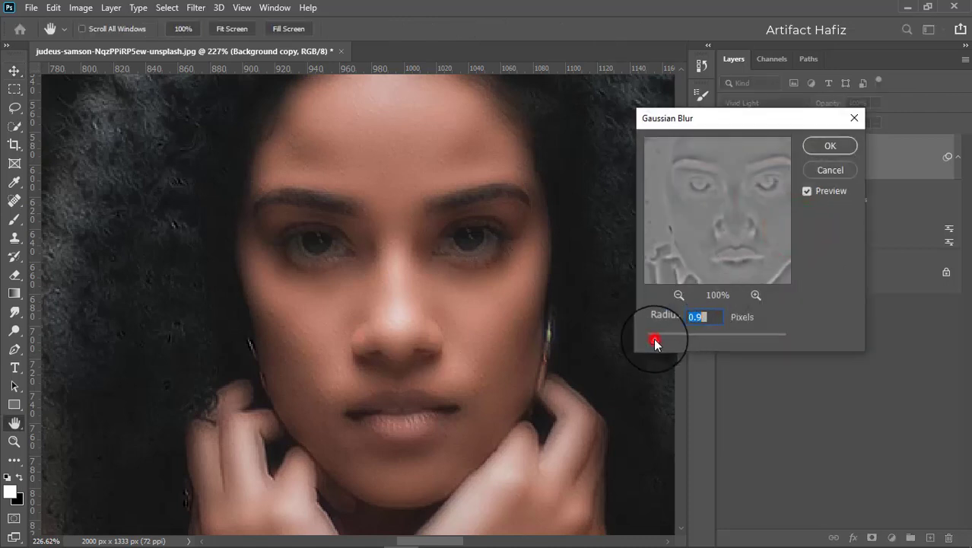
left_click_drag(654, 338, 652, 341)
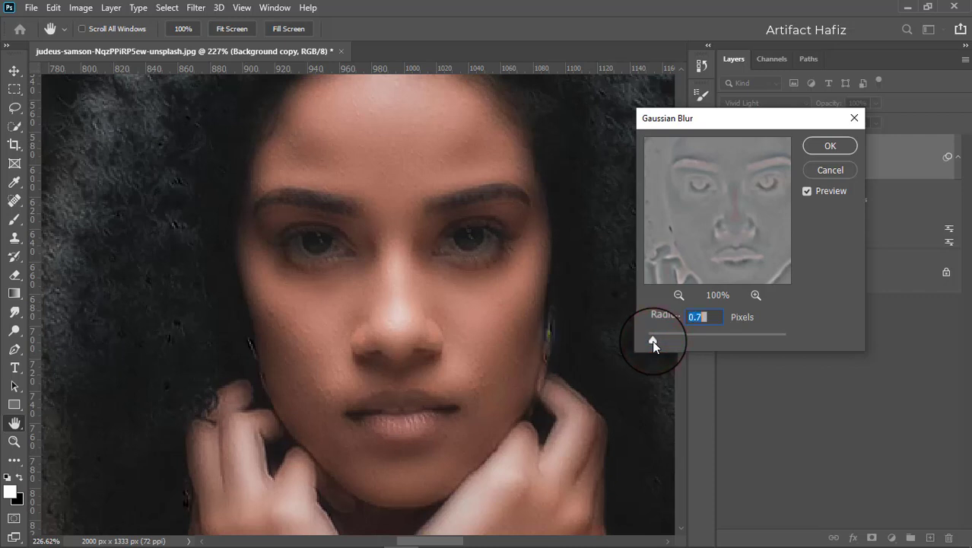
left_click(814, 148)
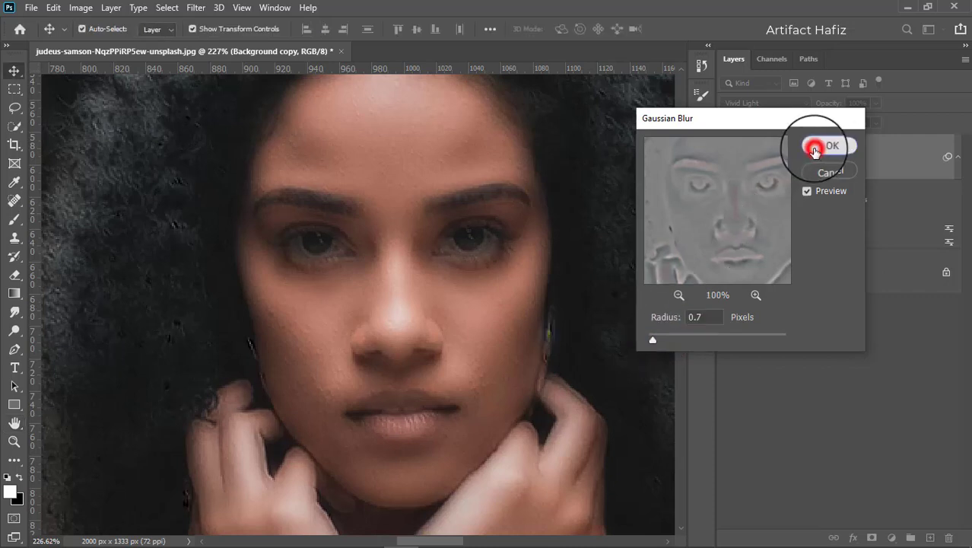
scroll(519, 252, "down", 2)
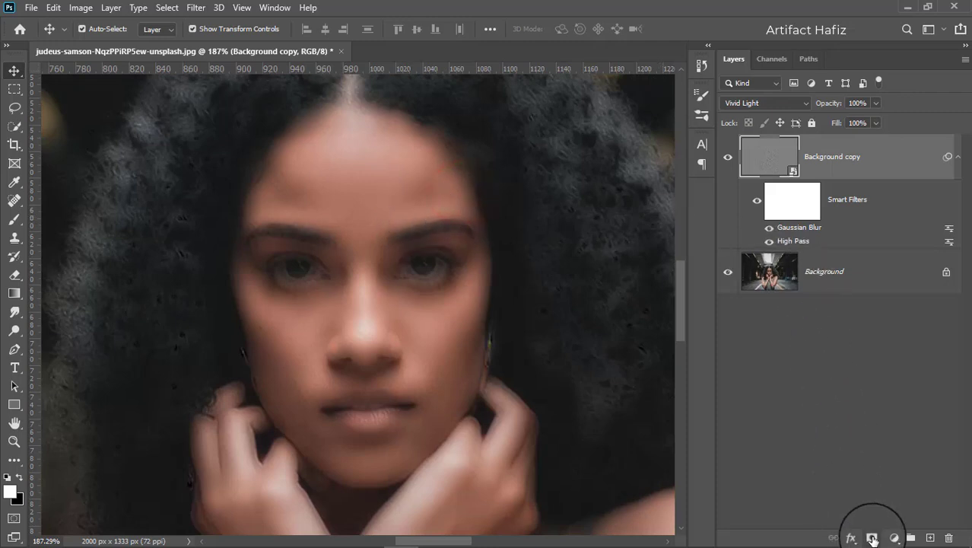
Step: Add an inverted, hide-all mask to the Background copy and pick a 30-px brush
left_click(873, 537)
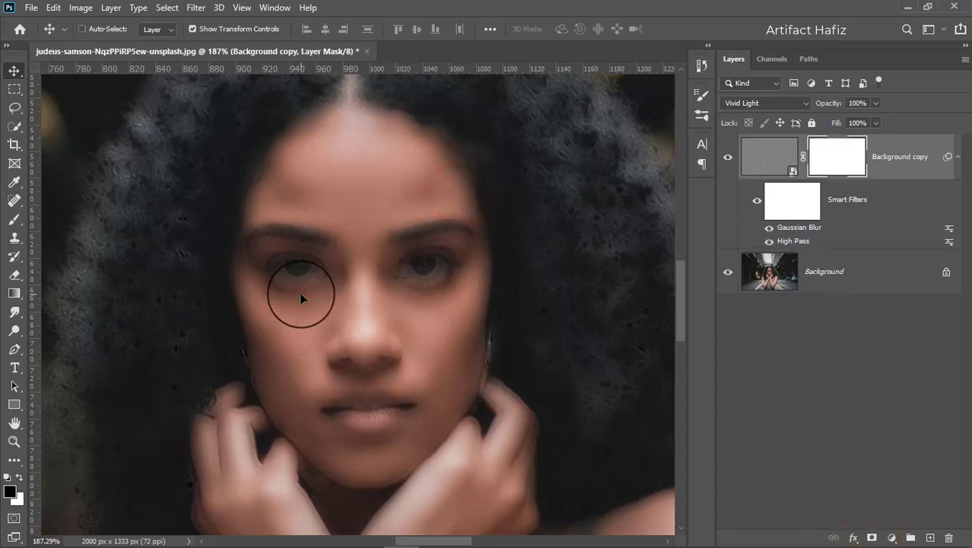
key("ctrl+i")
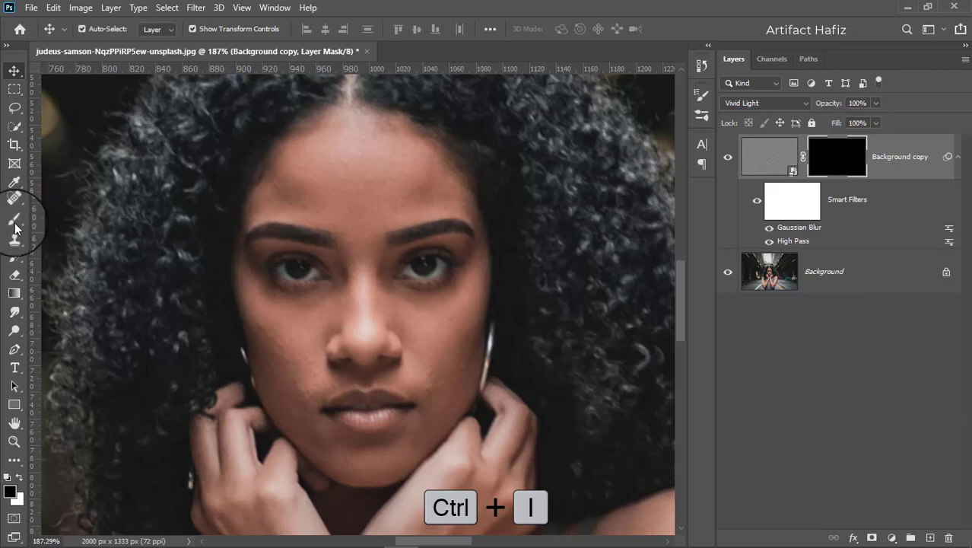
left_click(15, 220)
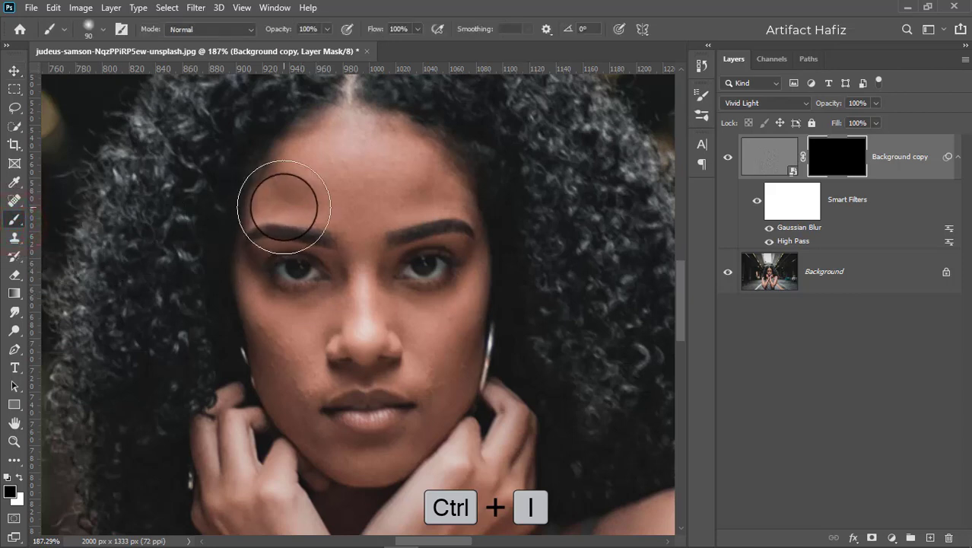
key("bracketleft")
key("bracketleft")
key("bracketleft")
Step: Paint smoothing back onto the forehead, hairline and between the eyebrows
left_click(289, 180)
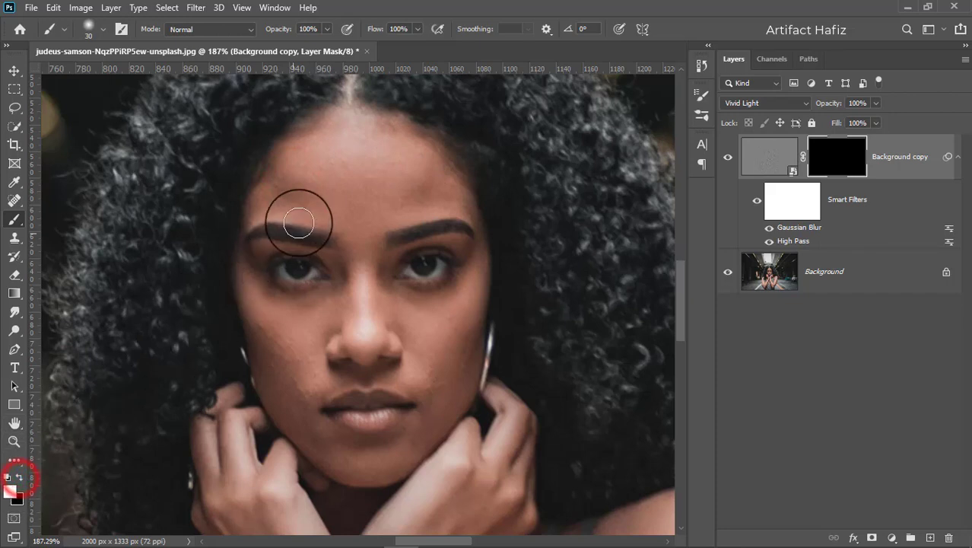
left_click(304, 161)
key("bracketleft")
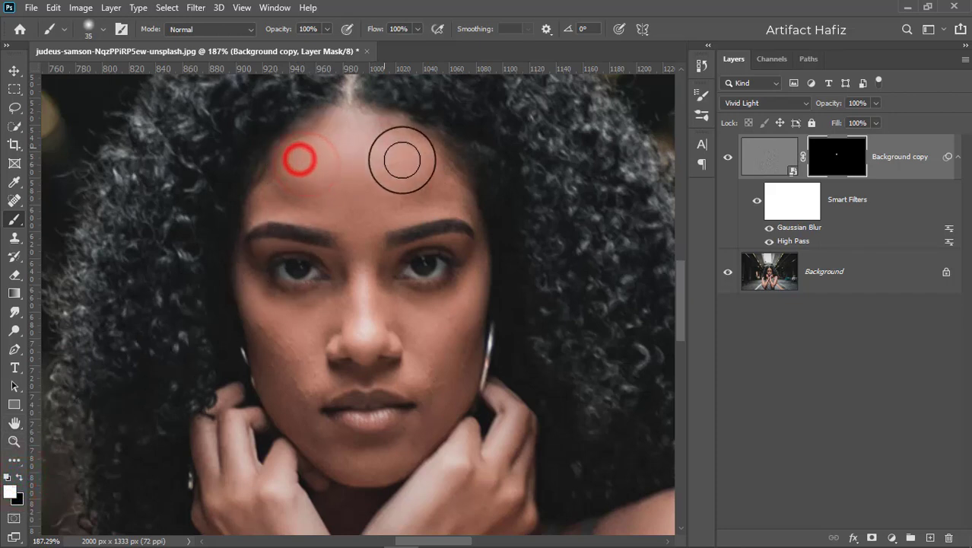
left_click(354, 132)
left_click(403, 137)
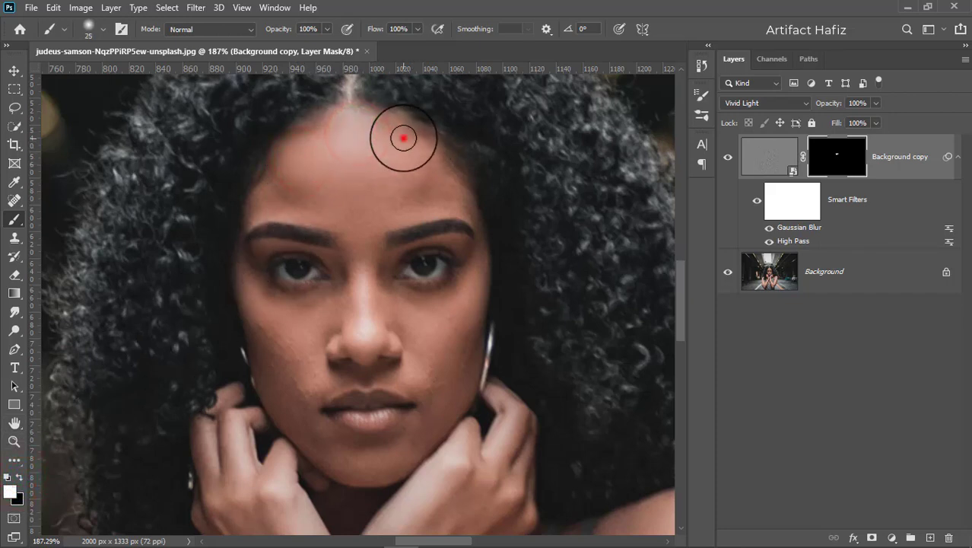
left_click(455, 194)
left_click(426, 193)
left_click(279, 171)
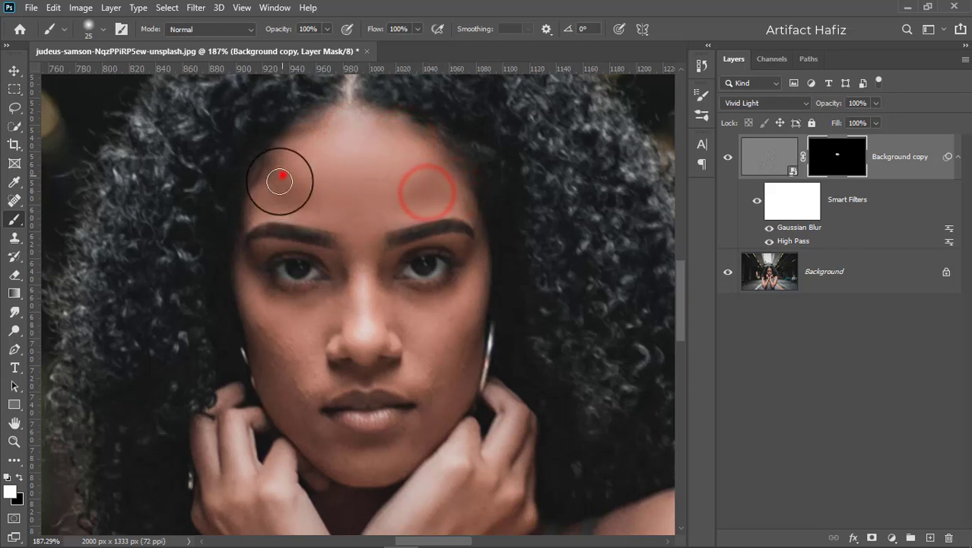
left_click(311, 201)
left_click(354, 197)
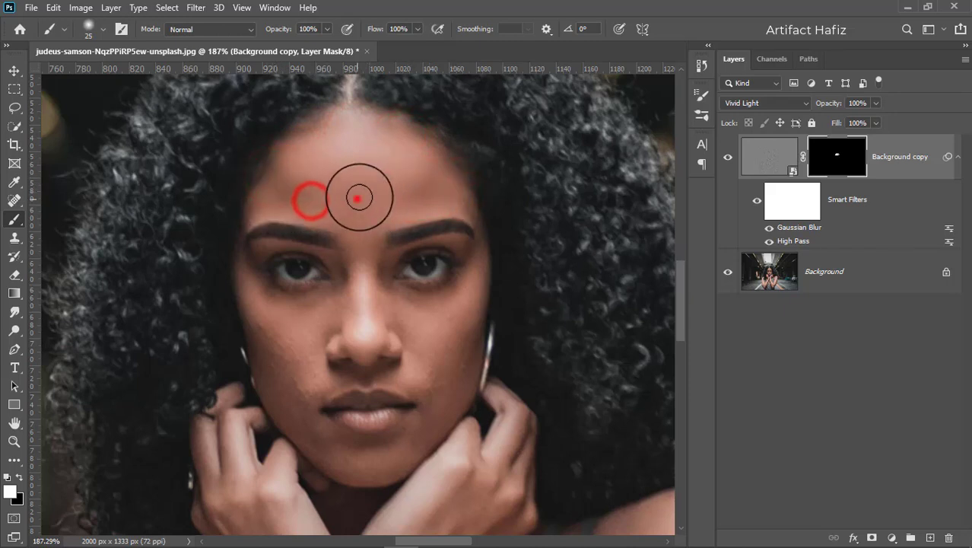
left_click(316, 147)
left_click(358, 138)
left_click(361, 230)
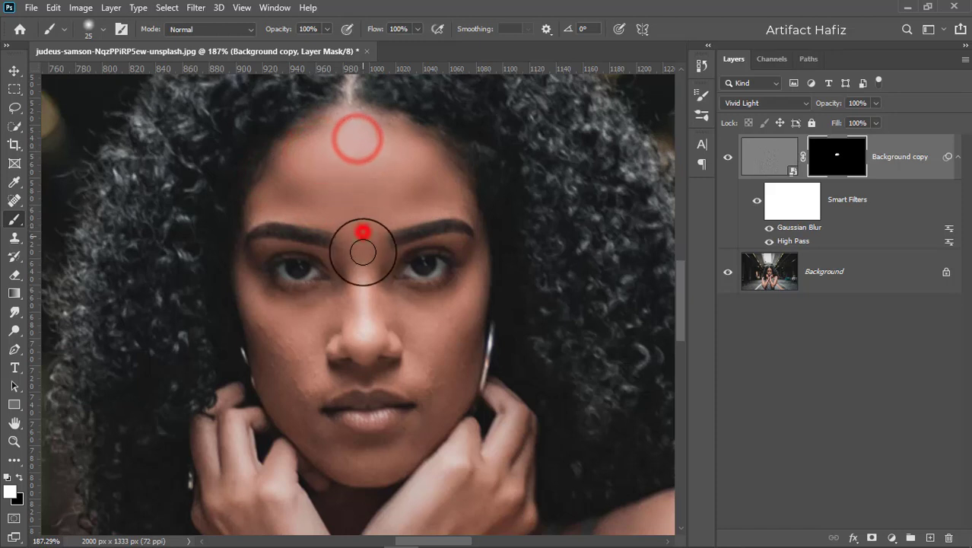
Step: Paint smoothing onto the right cheek down toward the jaw
left_click(397, 306)
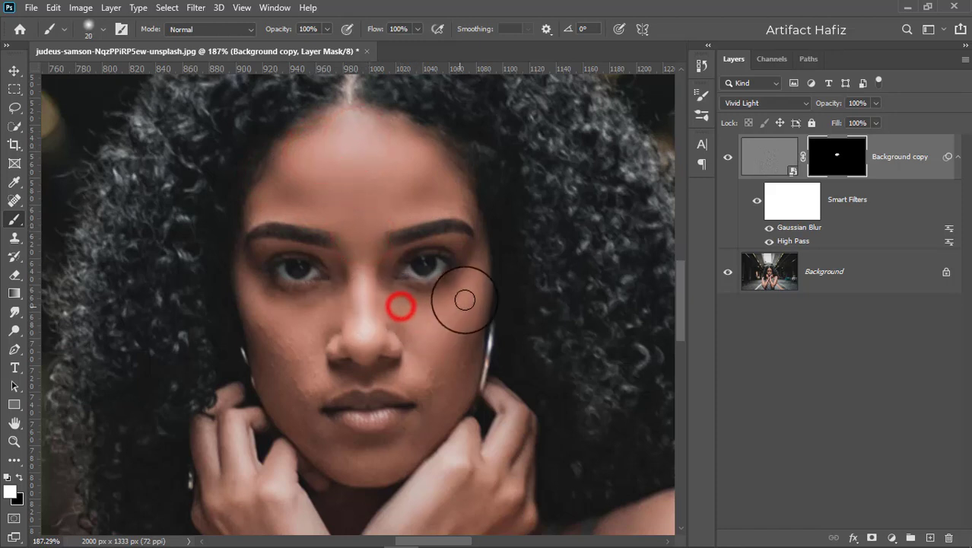
left_click(469, 278)
left_click(475, 295)
left_click(470, 314)
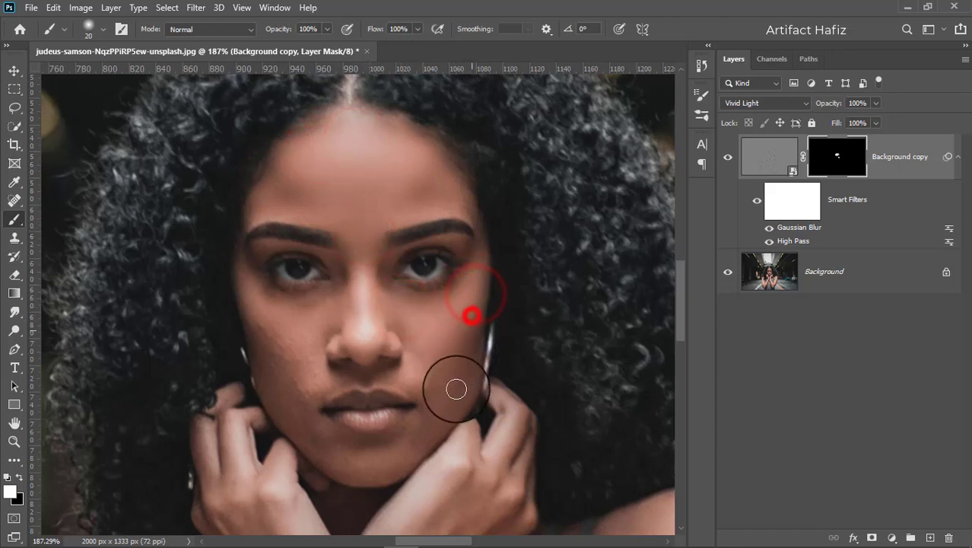
left_click(462, 349)
left_click(428, 342)
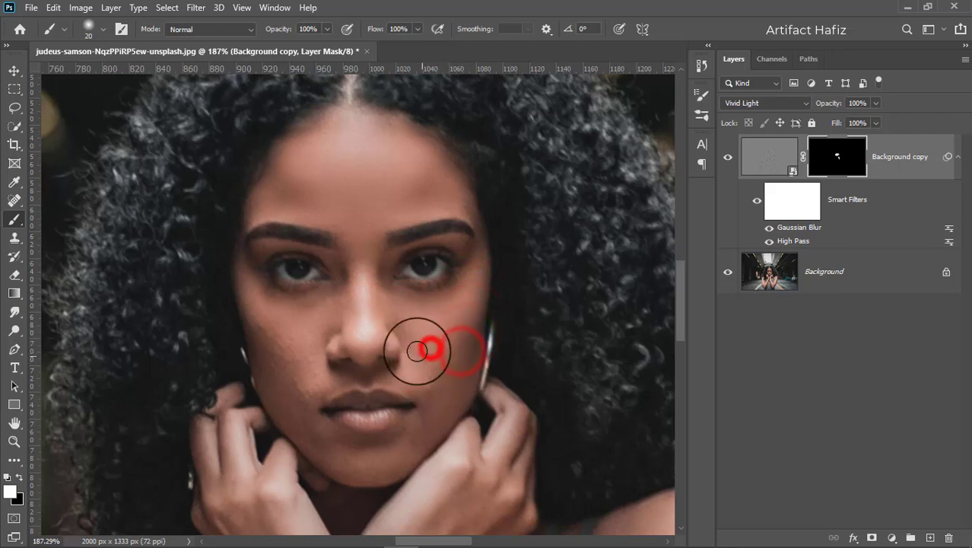
left_click(428, 372)
left_click(432, 402)
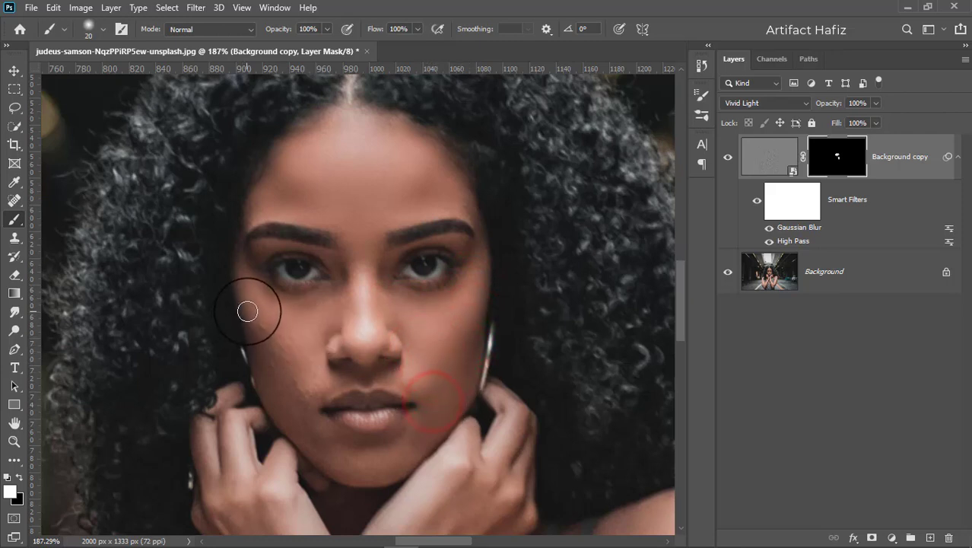
Step: Paint smoothing onto the left cheek and lower jaw
left_click(249, 300)
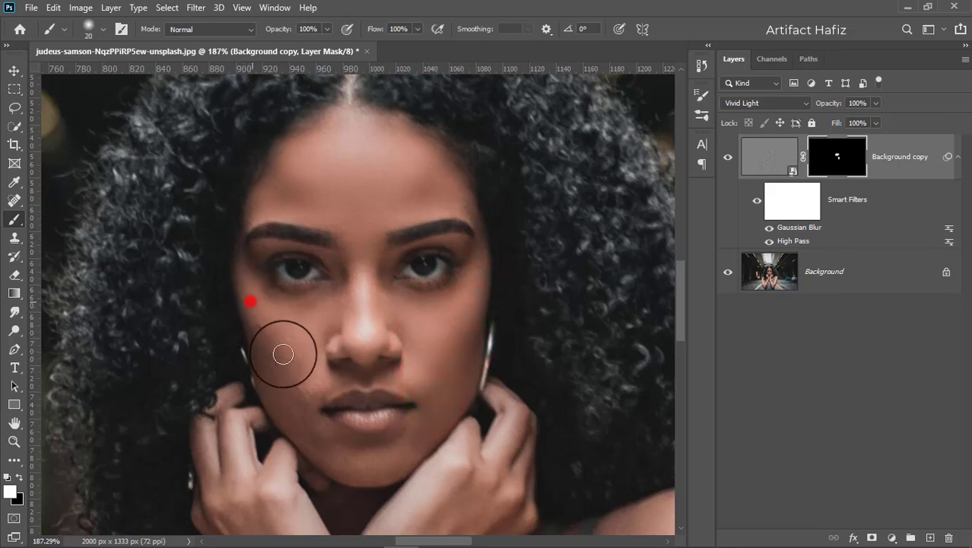
left_click(248, 305)
left_click(253, 297)
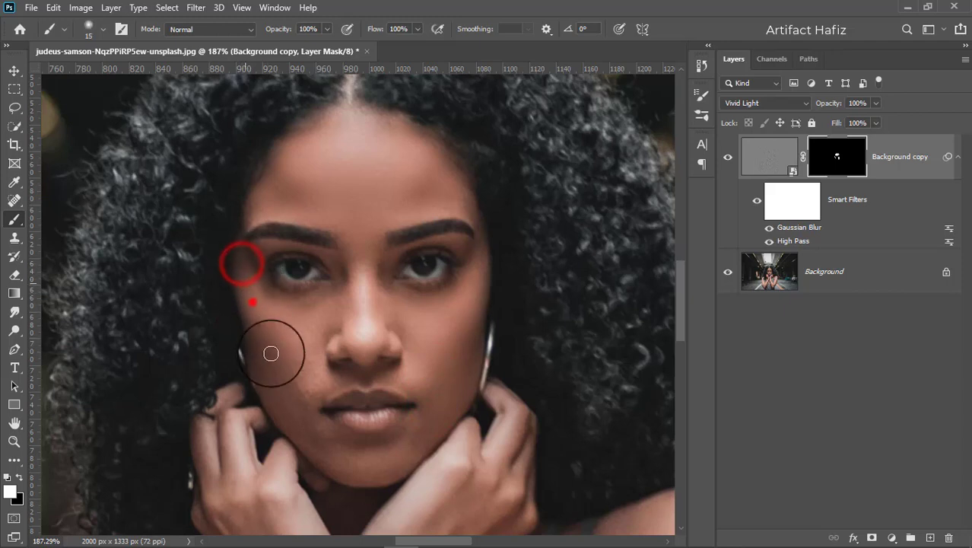
left_click(290, 336)
left_click(263, 328)
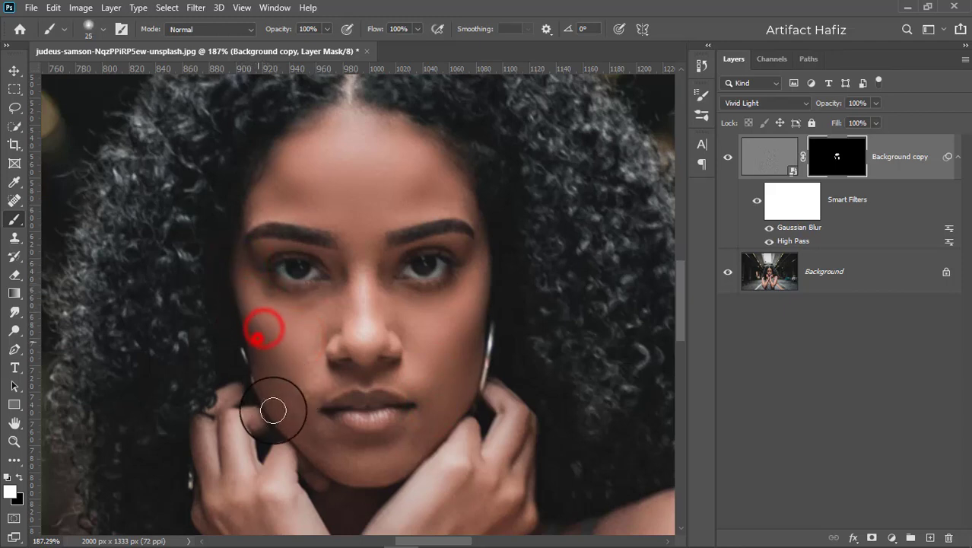
left_click(257, 331)
left_click(274, 355)
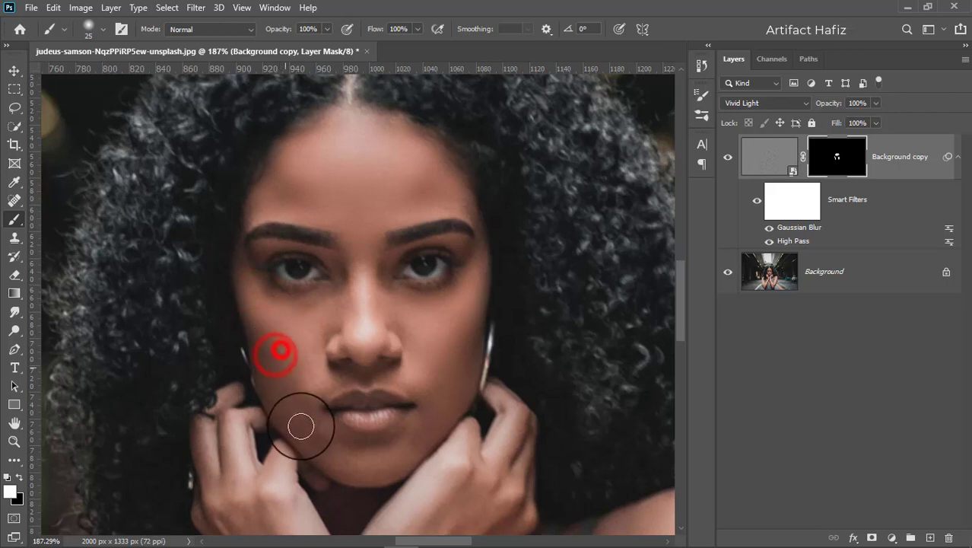
left_click(295, 403)
left_click(292, 354)
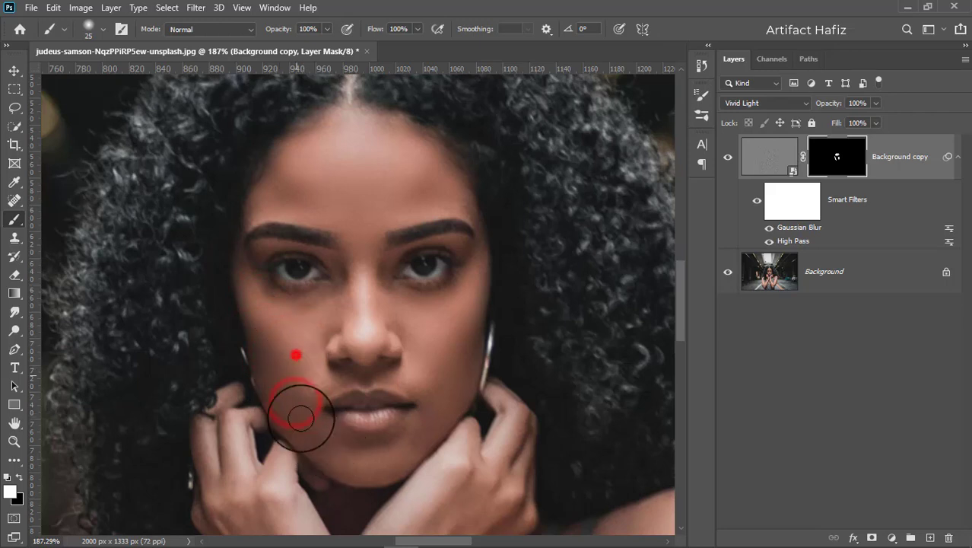
left_click(309, 375)
left_click(263, 328)
Step: Reveal smoothing beside the nose and across both cheeks
left_click(331, 315)
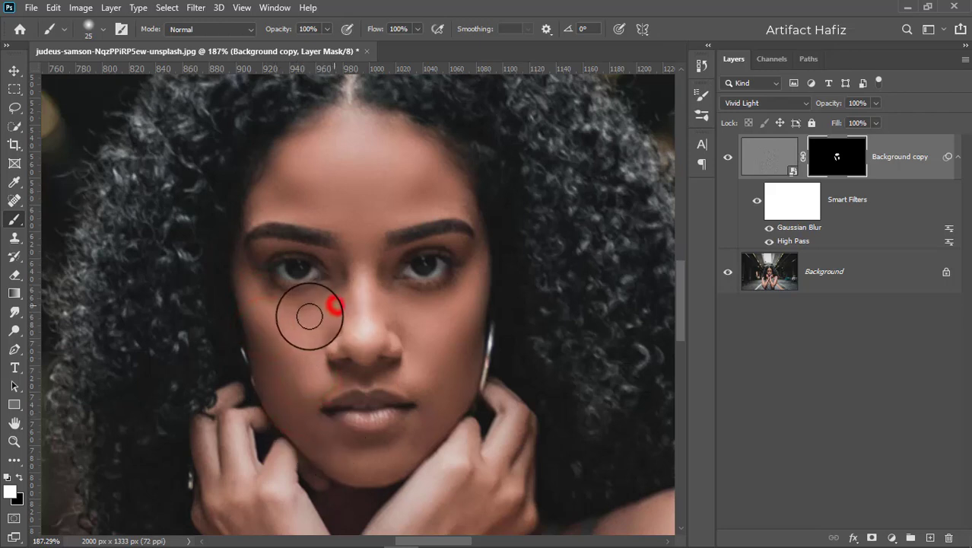
left_click(337, 302)
left_click(259, 293)
left_click(280, 308)
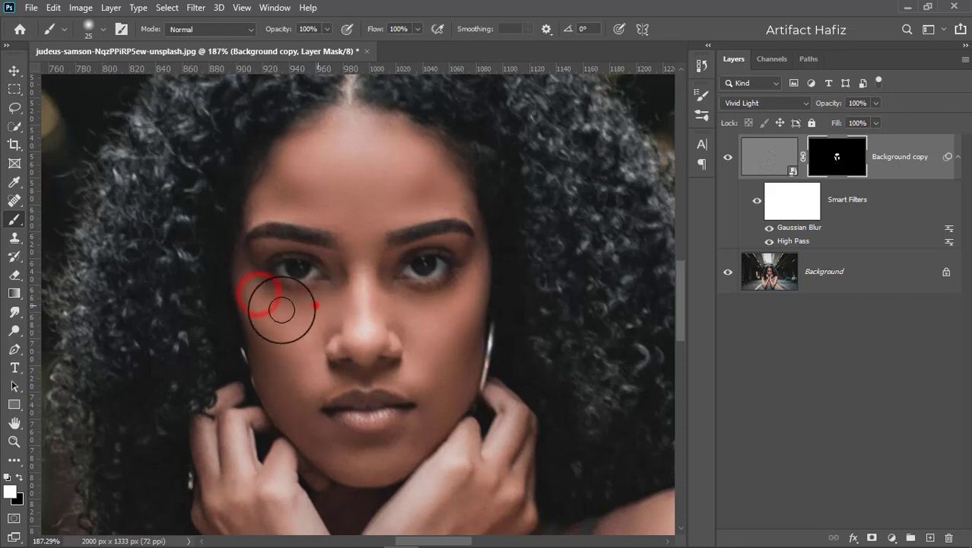
left_click(314, 305)
left_click(411, 311)
left_click(461, 297)
left_click(402, 320)
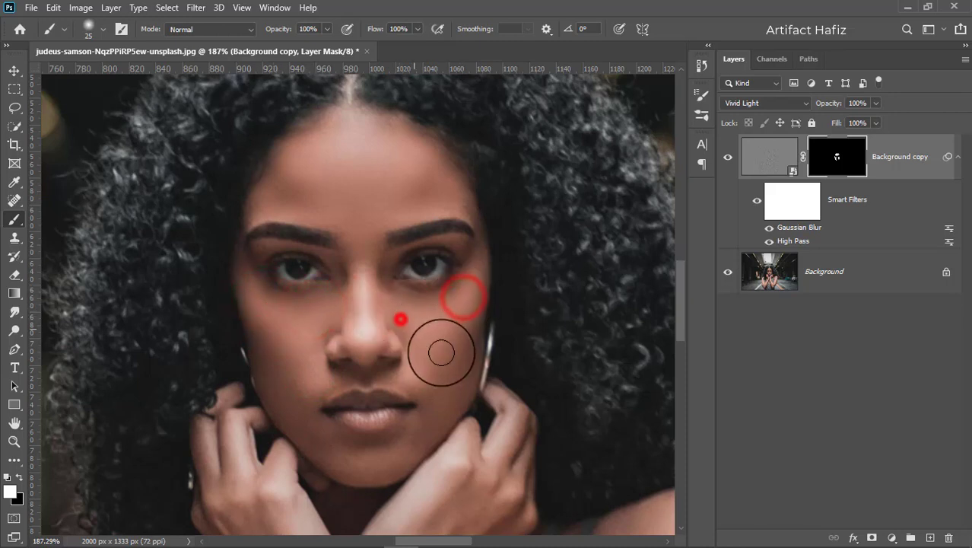
left_click(326, 321)
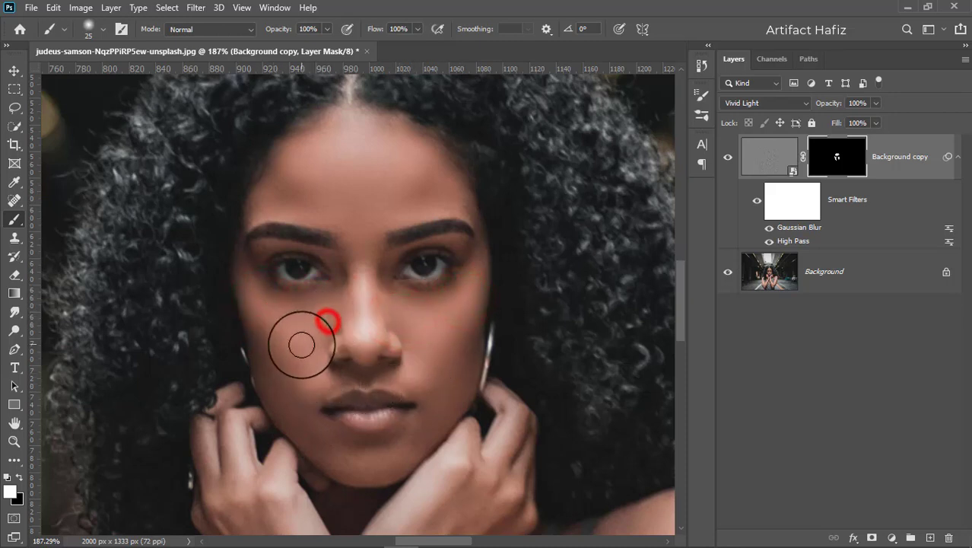
left_click(321, 383)
Step: Paint smoothing around the chin and touch up the forehead centre
left_click(302, 421)
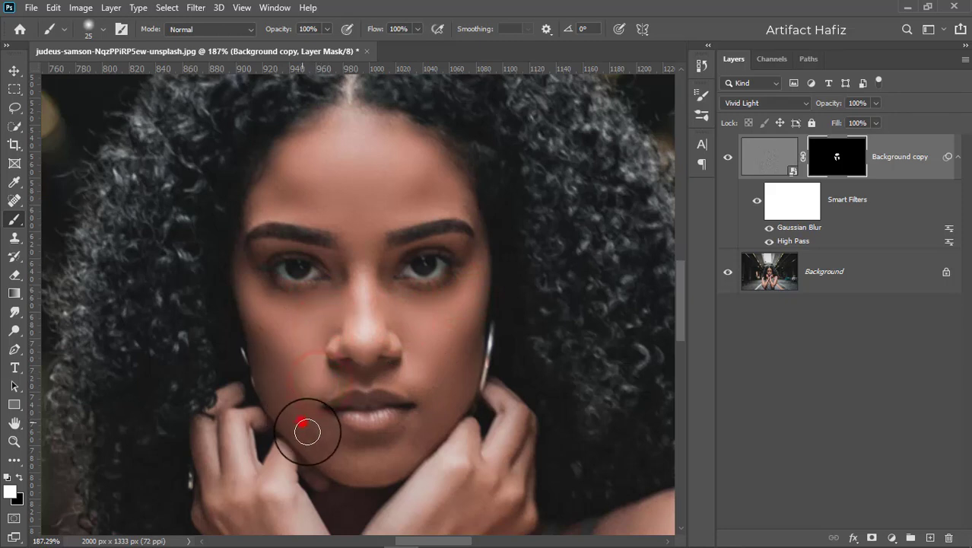
left_click(390, 457)
left_click(341, 460)
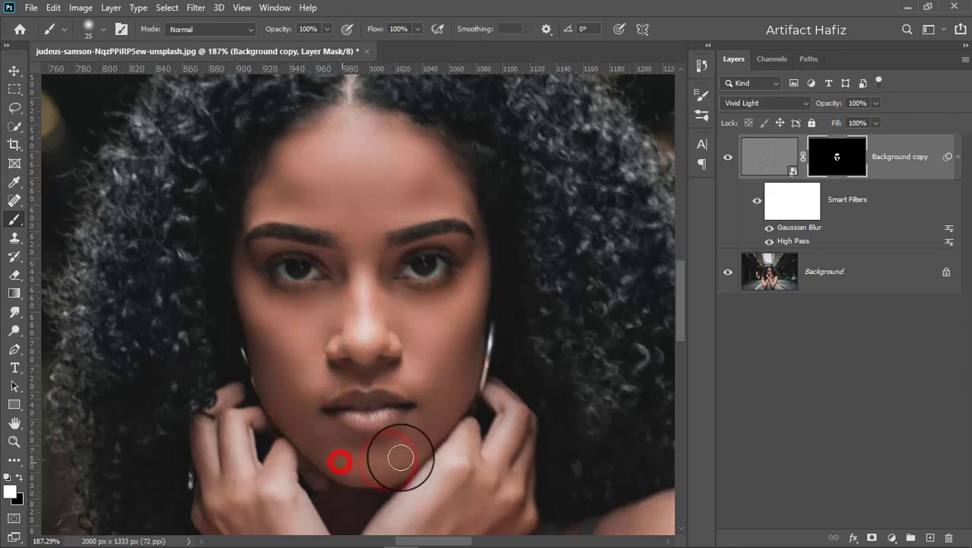
left_click(417, 433)
left_click(301, 419)
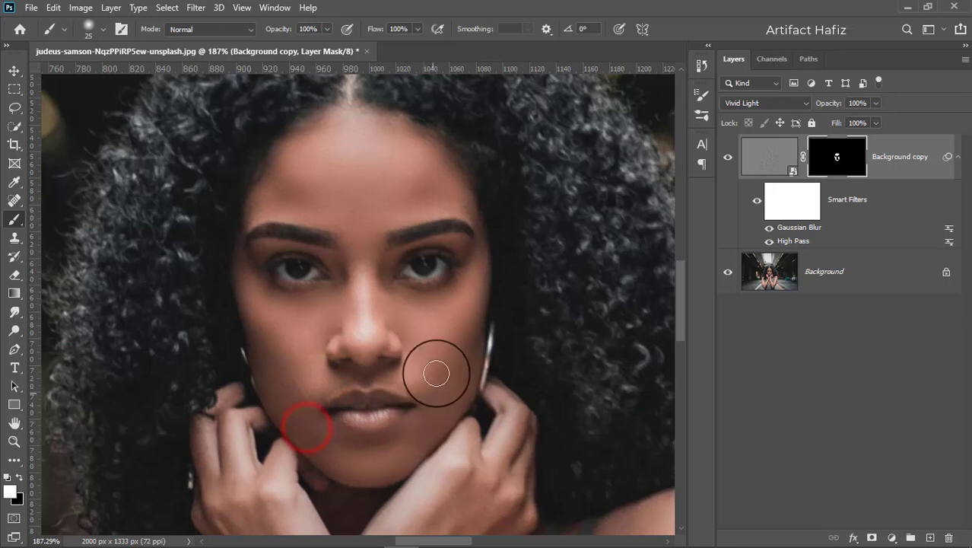
left_click(369, 143)
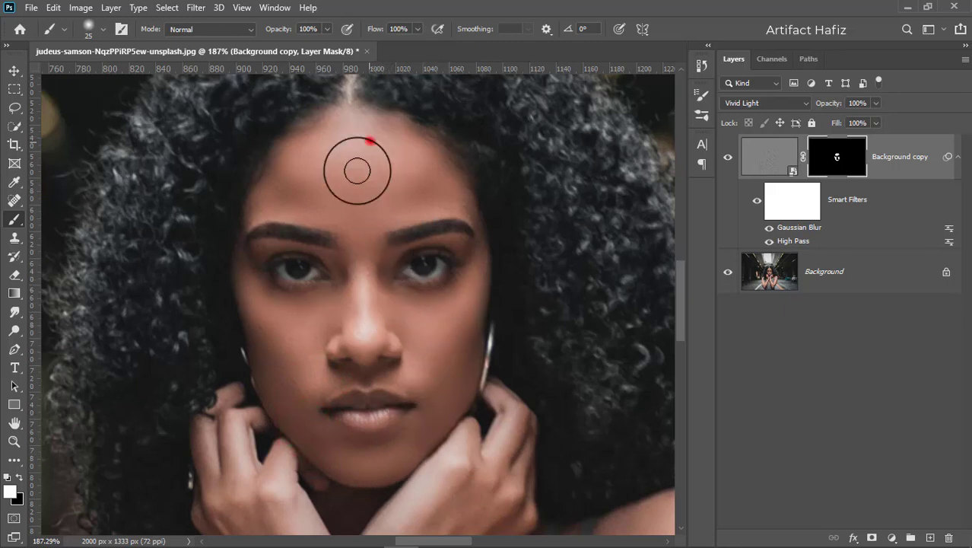
Step: Toggle the Background copy to compare before and after, ending visible with its image targeted
left_click(729, 158)
left_click(729, 158)
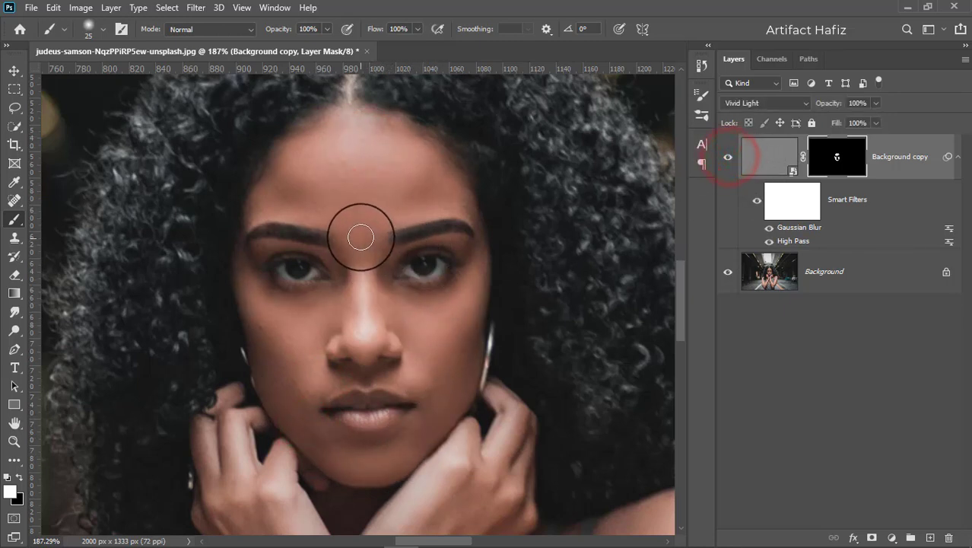
left_click(360, 236)
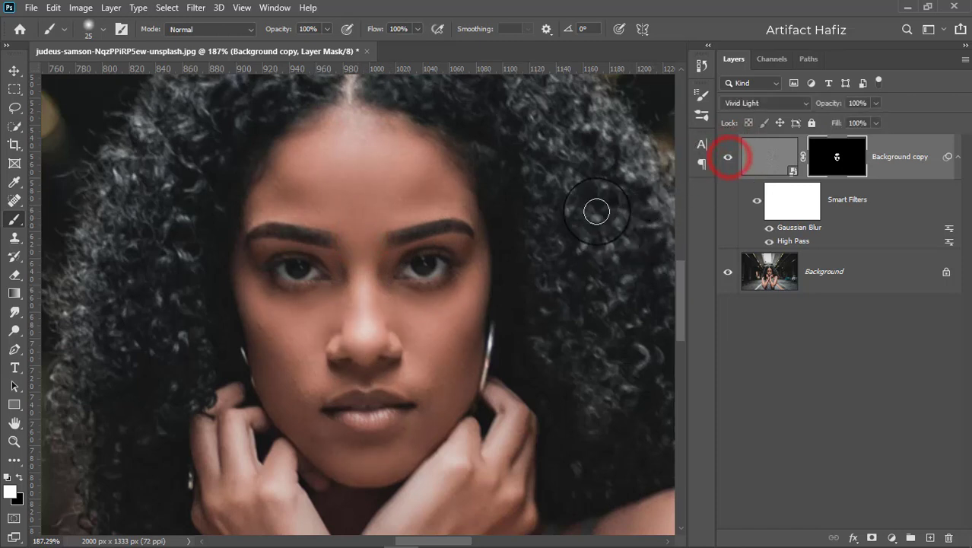
scroll(461, 266, "down", 3)
scroll(459, 266, "down", 1)
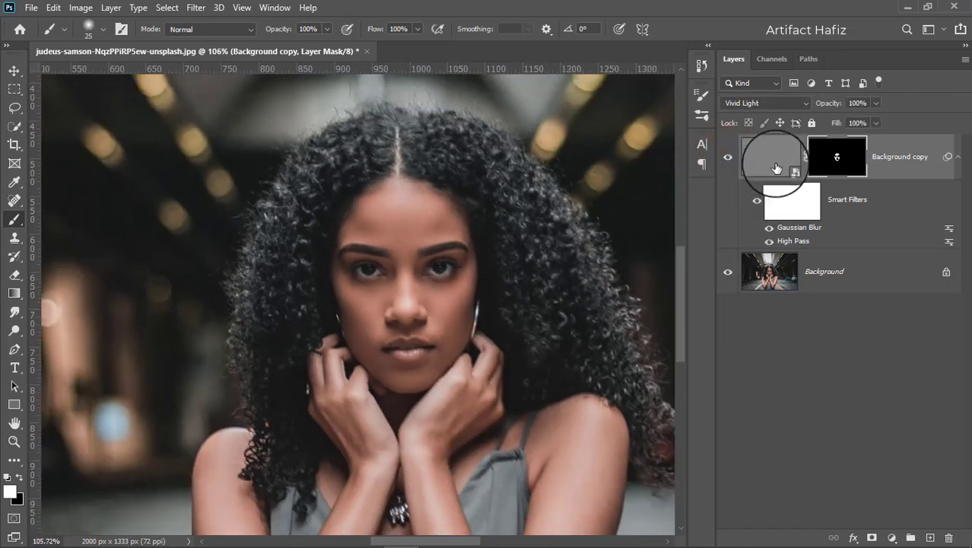
left_click(727, 158)
left_click(727, 158)
scroll(474, 299, "down", 2)
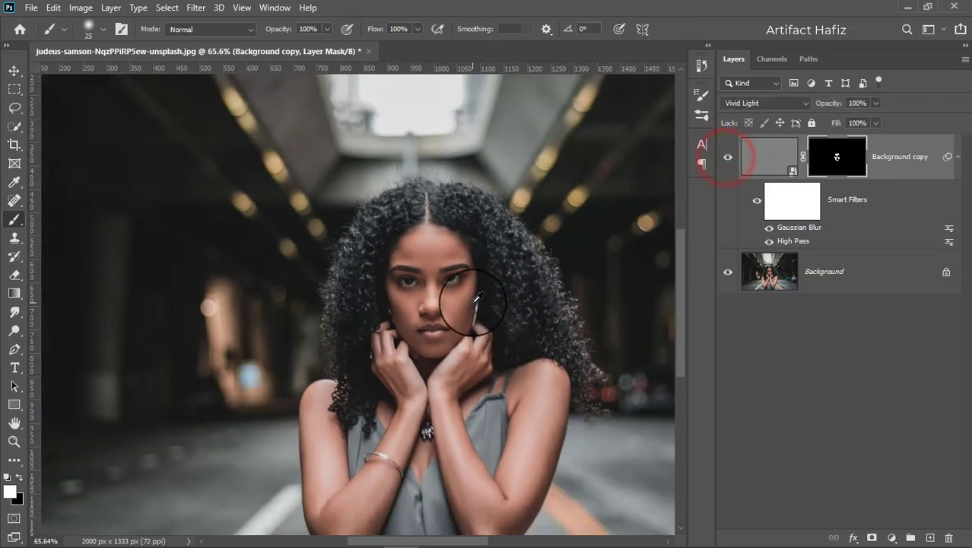
scroll(475, 299, "down", 1)
scroll(474, 299, "down", 1)
scroll(475, 299, "up", 1)
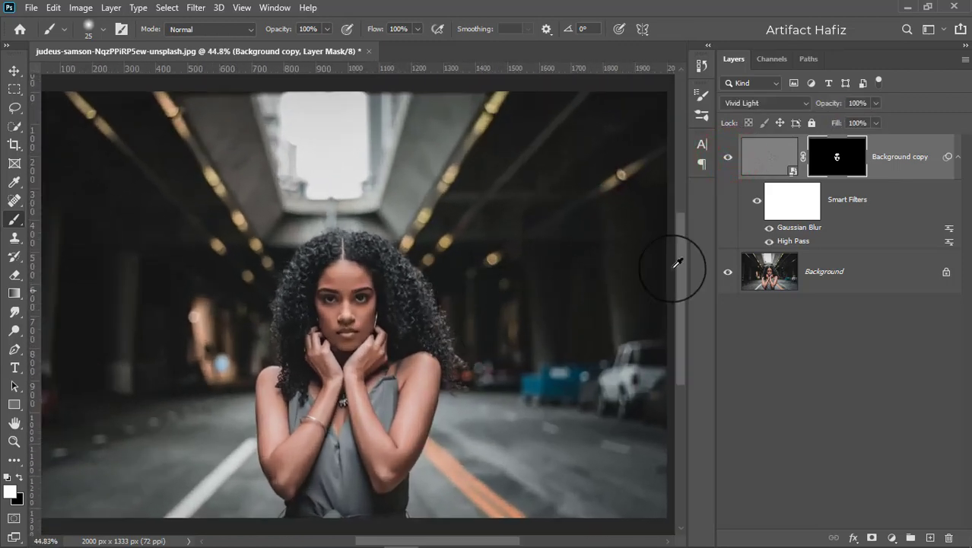
left_click(895, 162)
Step: Stamp visible layers into Layer 1, make it a smart object, and open Camera Raw Filter
key("ctrl+alt+shift+e")
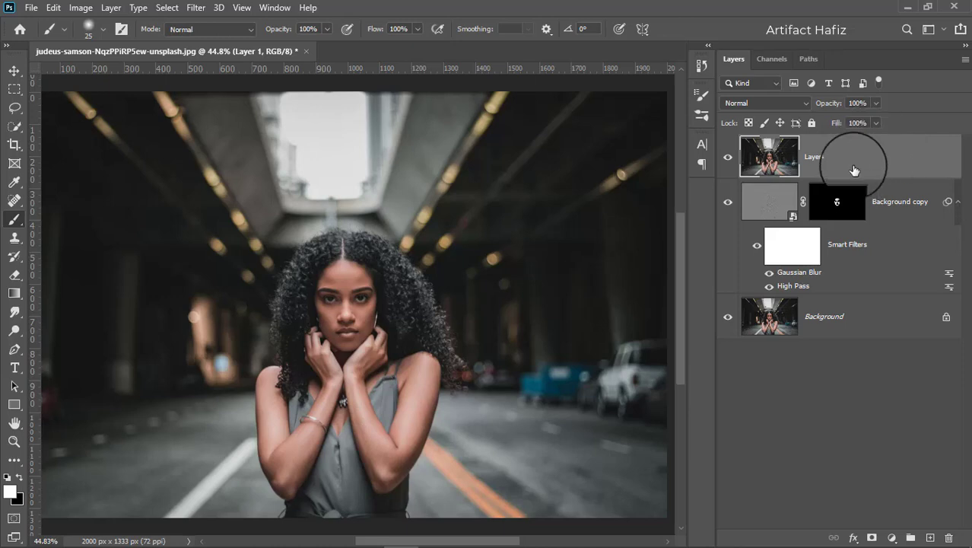
left_click(843, 150)
left_click(196, 8)
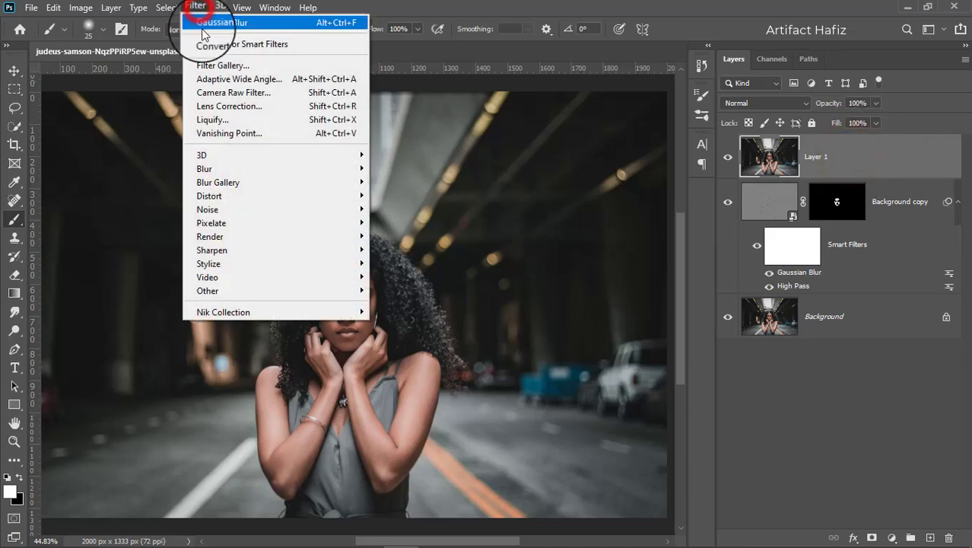
left_click(208, 41)
left_click(500, 221)
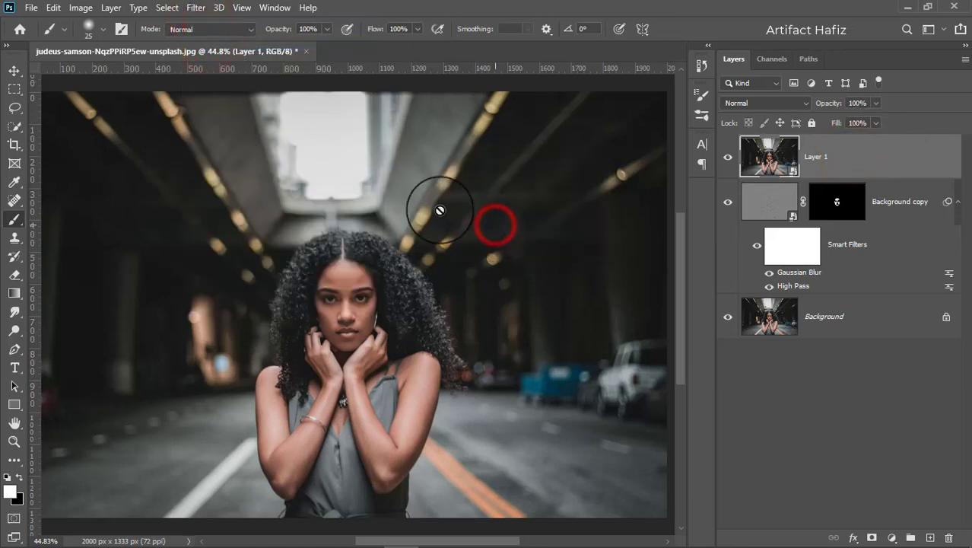
left_click(195, 8)
left_click(216, 92)
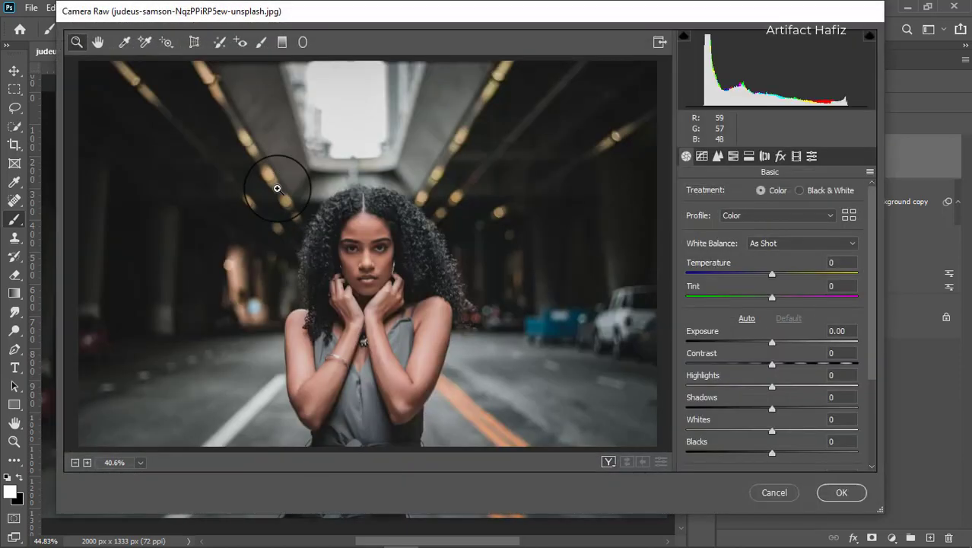
Step: In Camera Raw Basic, set Highlights -24, Whites +40, Blacks -18, Shadows +58, Clarity +3, Vibrance +6
scroll(795, 366, "down", 2)
left_click_drag(773, 353, 763, 357)
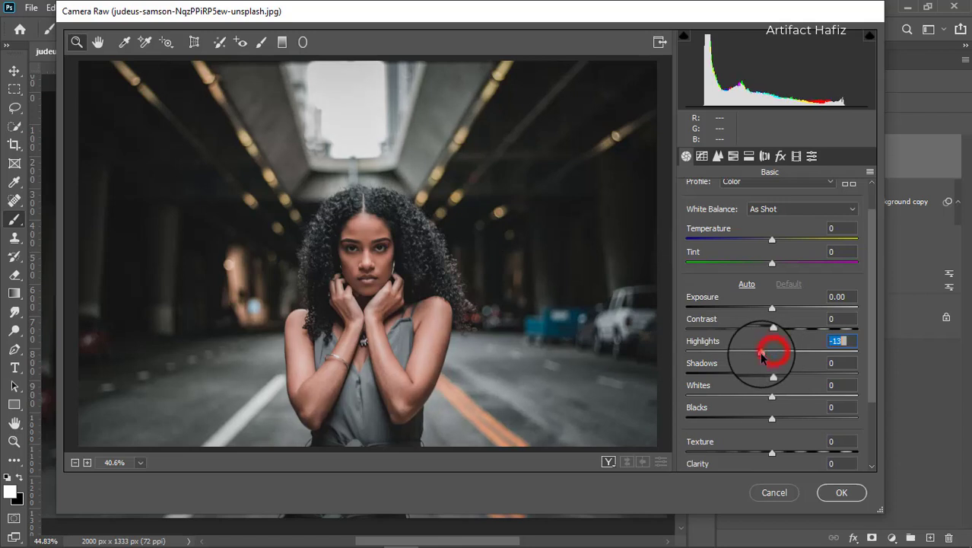
left_click_drag(772, 397, 805, 400)
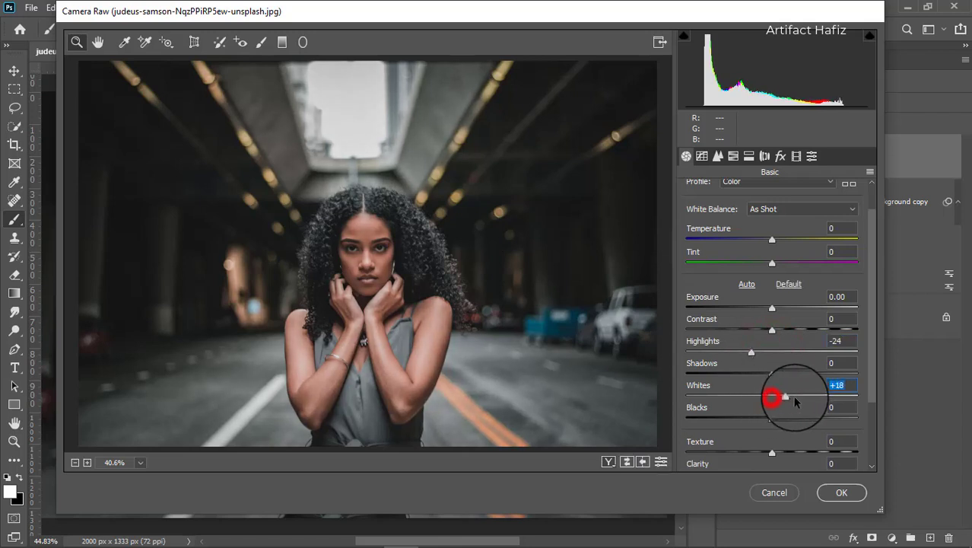
scroll(795, 380, "down", 2)
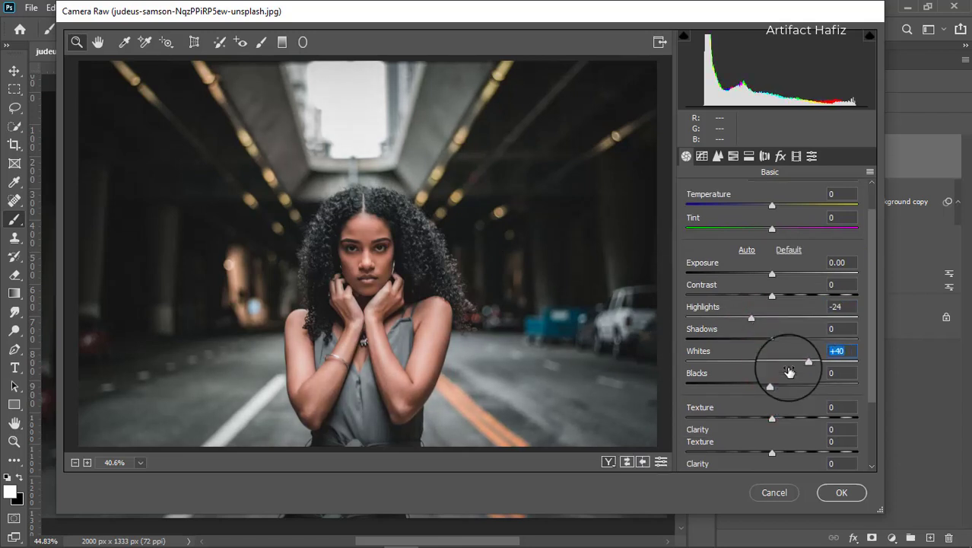
scroll(779, 361, "down", 2)
left_click_drag(766, 354, 757, 351)
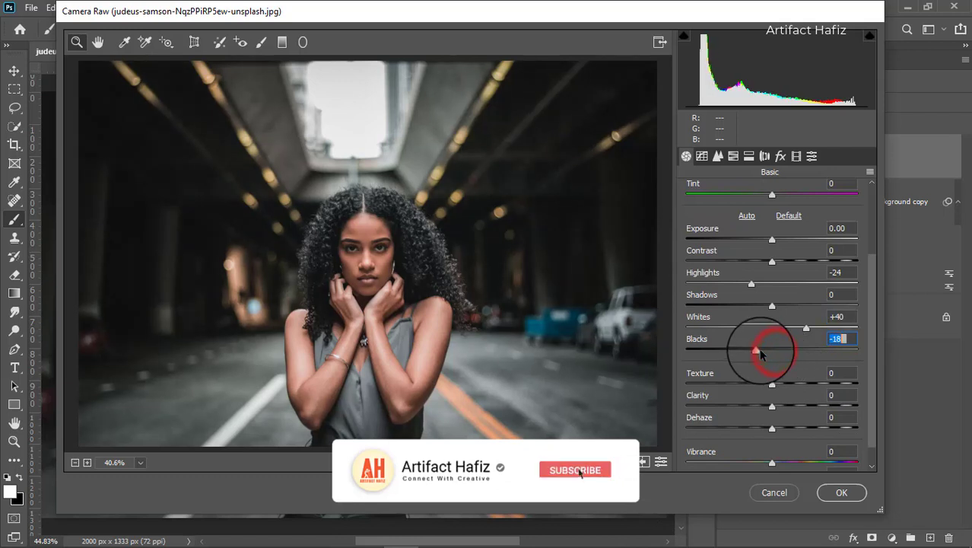
left_click_drag(772, 305, 819, 300)
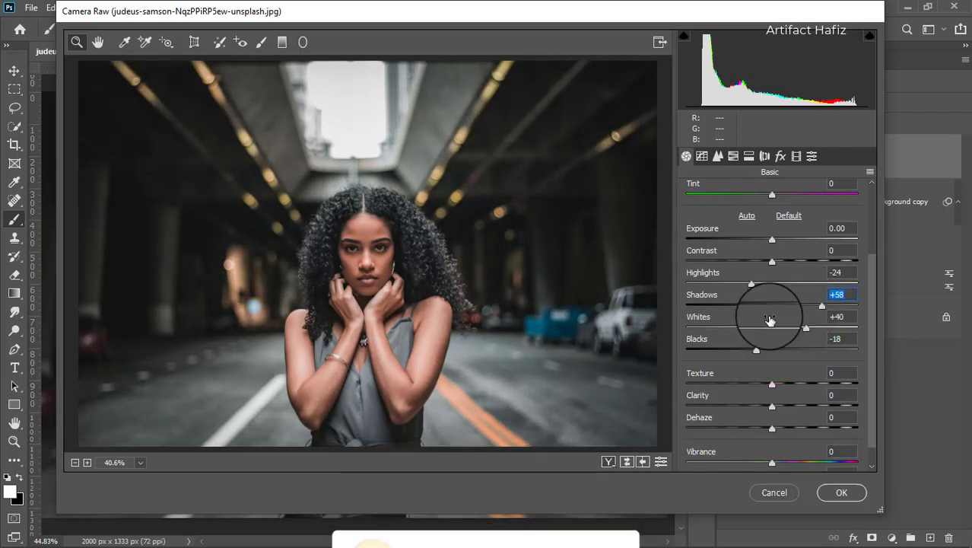
scroll(763, 322, "down", 1)
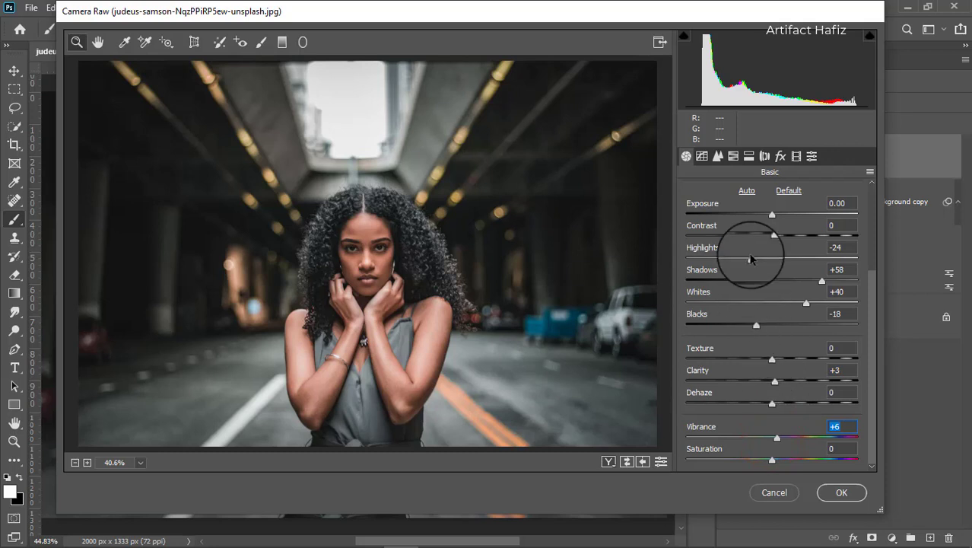
Step: Set HSL Saturation: Reds +15, Oranges -8, Yellows +100, Greens -93, Aquas +100, Blues +32, Purples/Magentas -100
left_click(733, 156)
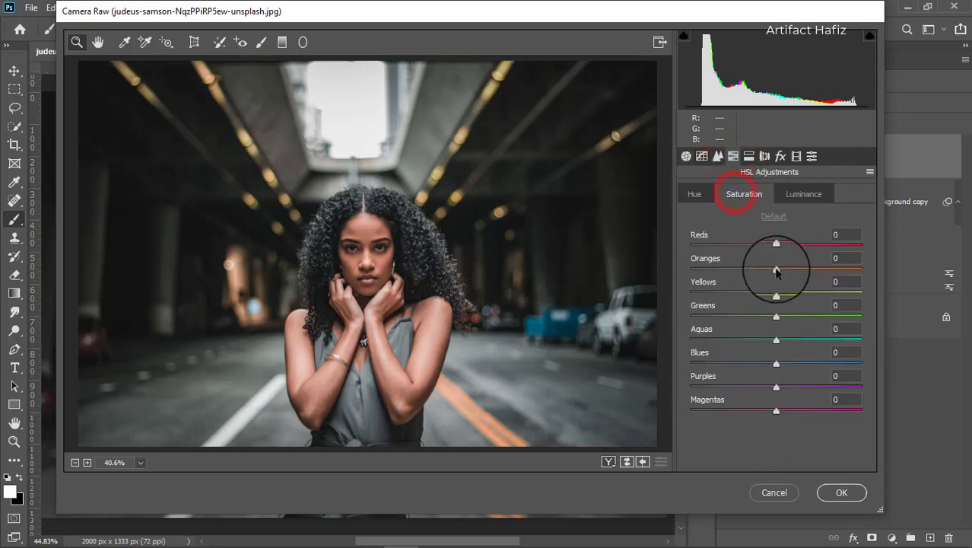
left_click_drag(776, 268, 814, 272)
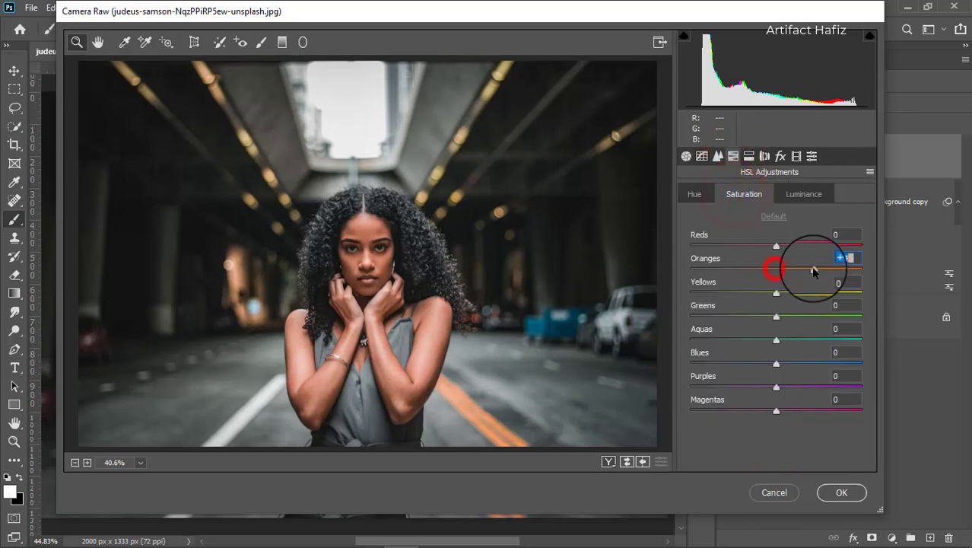
left_click(769, 278)
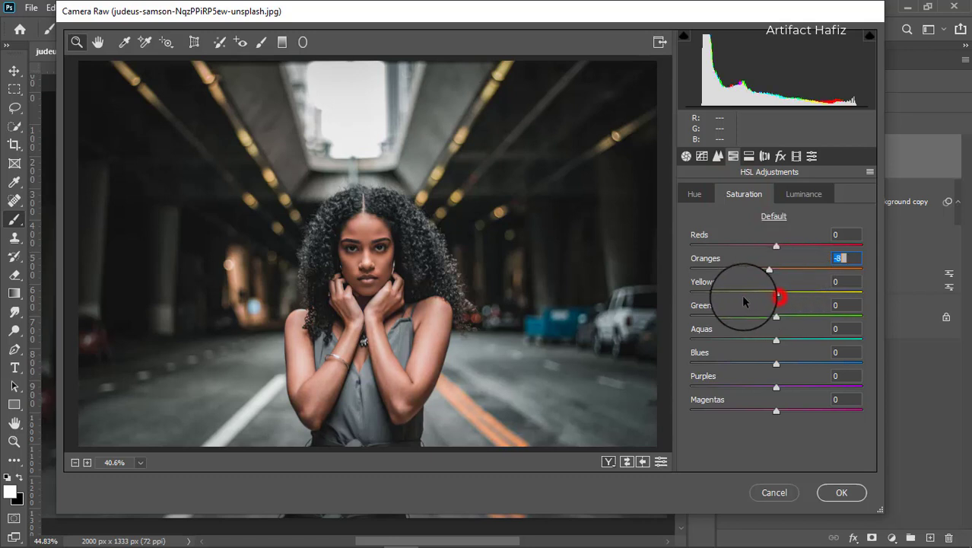
mouse_move(776, 293)
left_mouse_down()
mouse_move(811, 294)
mouse_move(774, 283)
mouse_move(821, 296)
mouse_move(716, 295)
mouse_move(863, 296)
left_mouse_up()
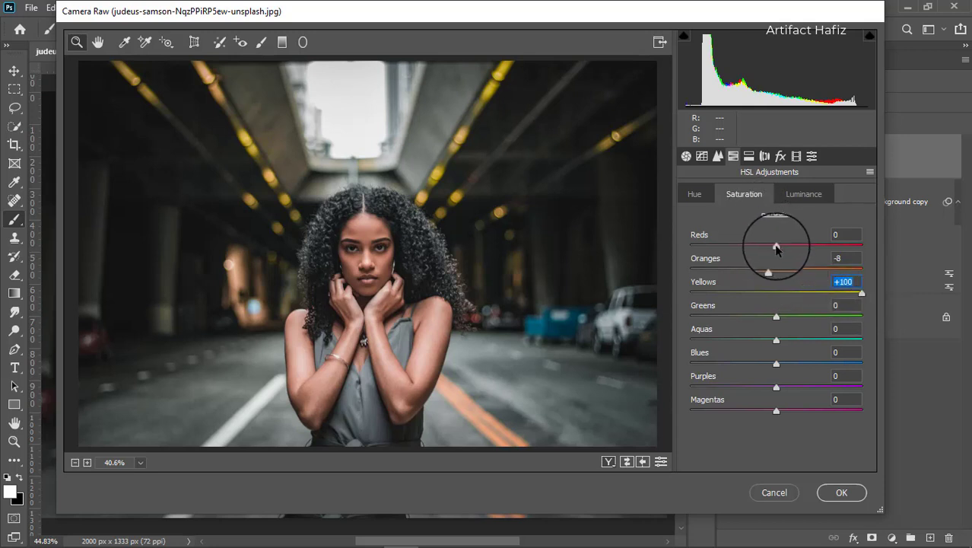
mouse_move(775, 244)
left_mouse_down()
mouse_move(814, 248)
mouse_move(768, 255)
mouse_move(787, 252)
left_mouse_up()
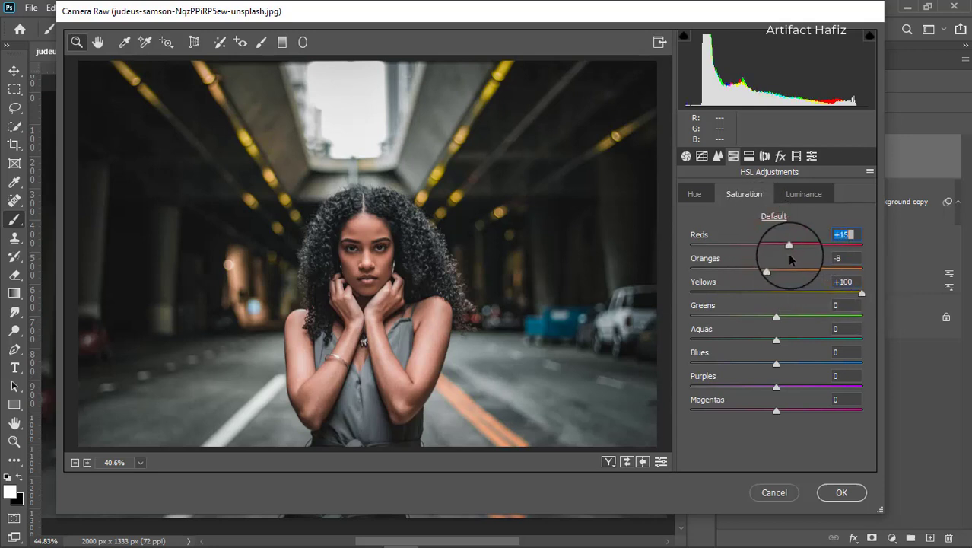
left_click_drag(776, 318, 695, 317)
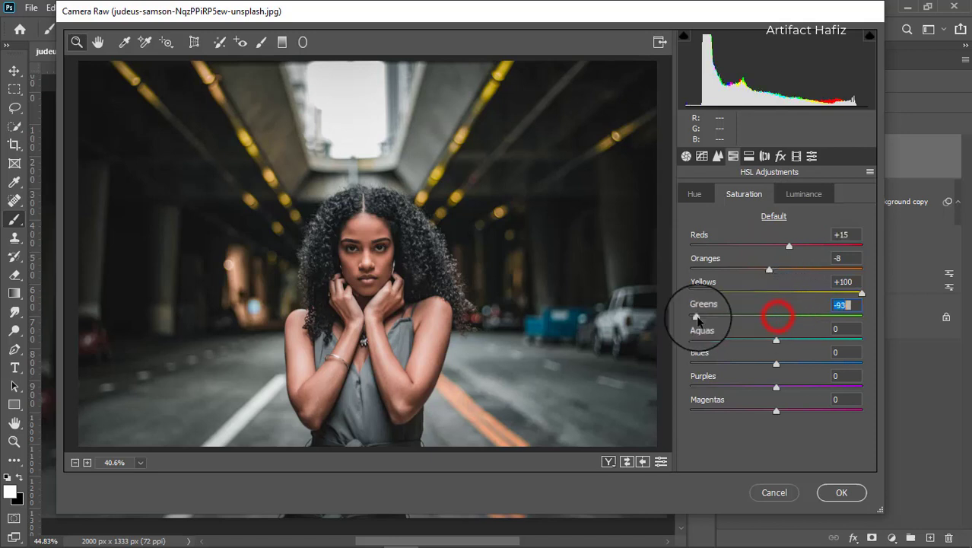
left_click_drag(776, 341, 677, 350)
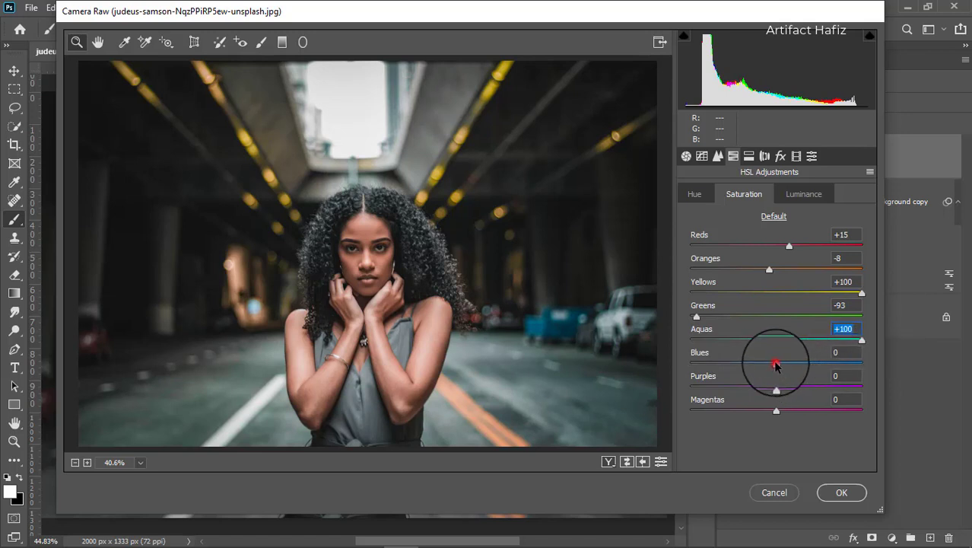
mouse_move(775, 363)
left_mouse_down()
mouse_move(892, 358)
mouse_move(803, 371)
left_mouse_up()
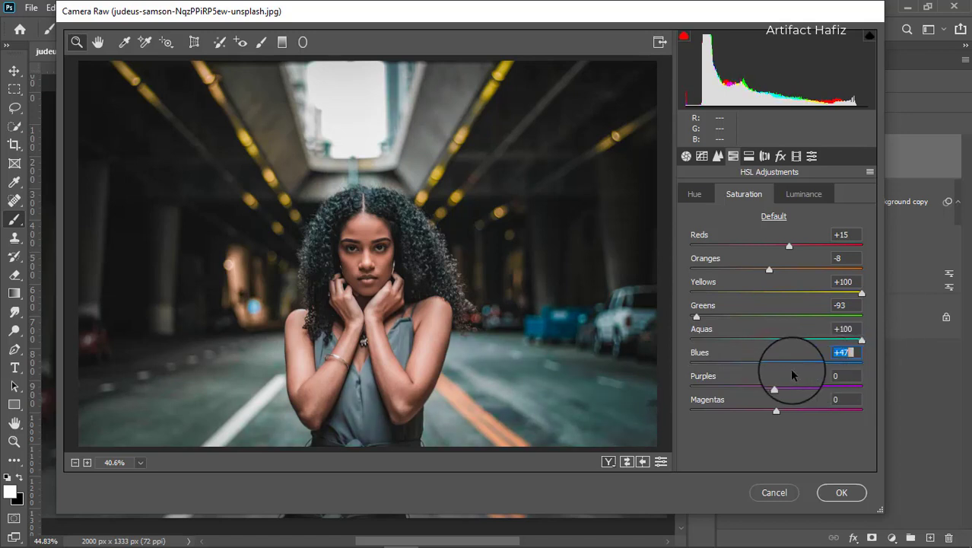
mouse_move(774, 387)
left_mouse_down()
mouse_move(694, 390)
mouse_move(824, 387)
mouse_move(672, 389)
left_mouse_up()
left_click_drag(776, 411, 629, 405)
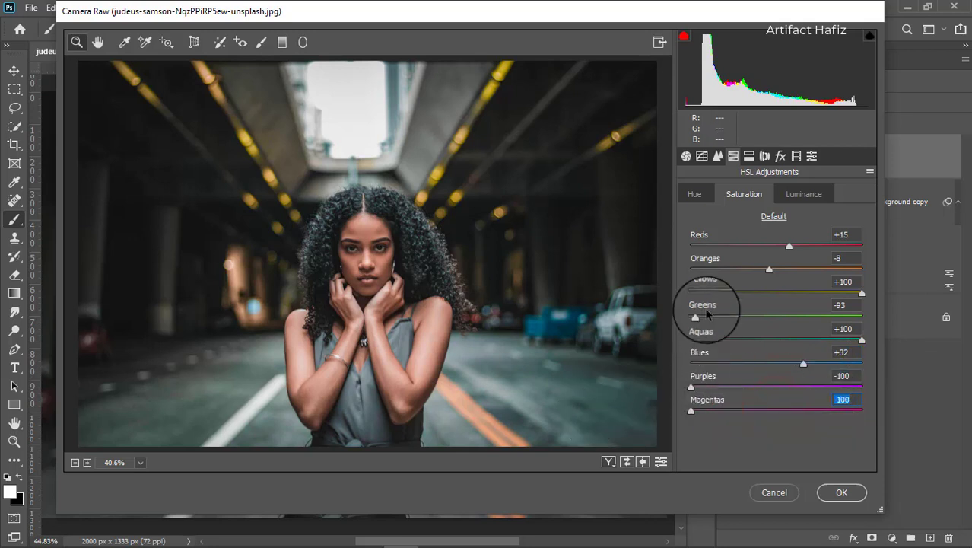
Step: Set HSL Hue: Reds -13, Oranges +8, Yellows -11, Greens +23, Aquas -27, Blues -14
left_click(697, 195)
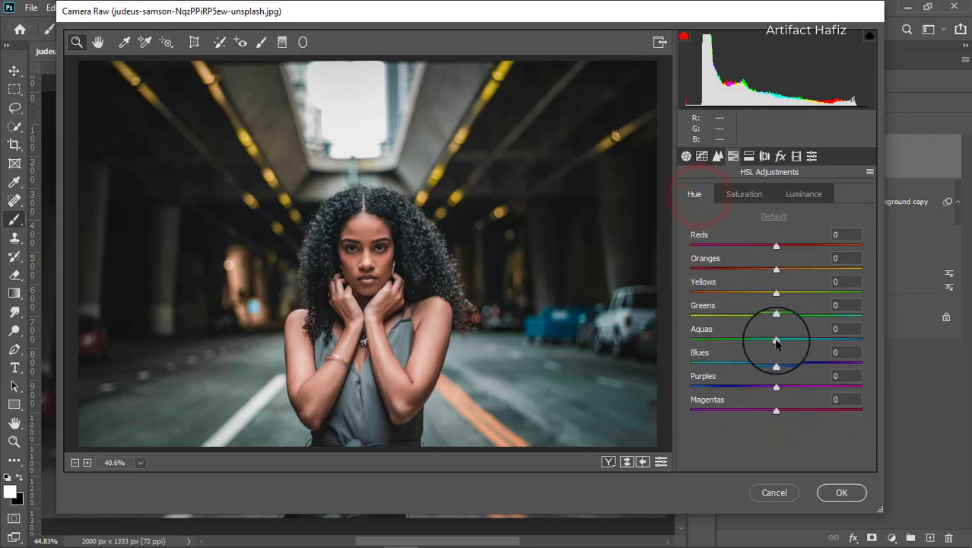
left_click_drag(775, 340, 708, 339)
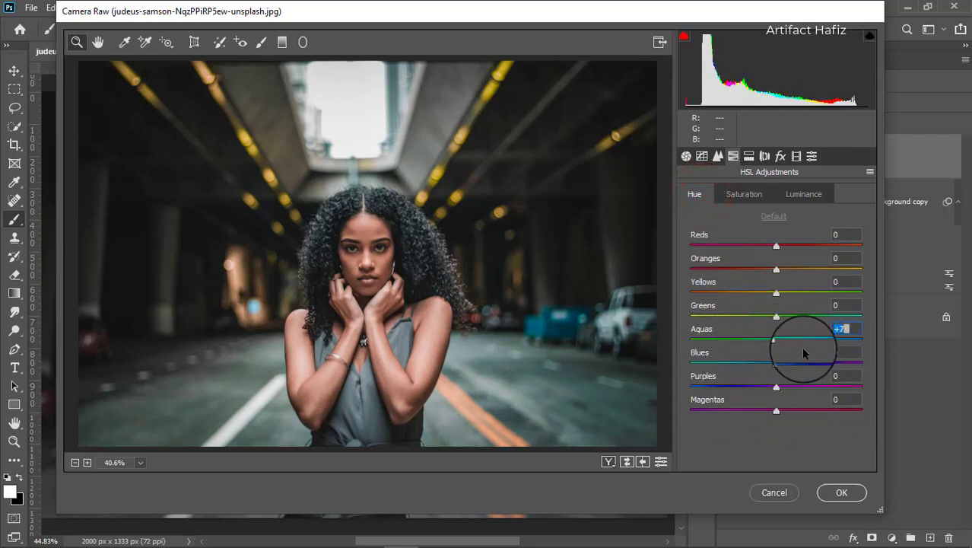
mouse_move(803, 351)
left_mouse_down()
mouse_move(899, 352)
mouse_move(743, 356)
mouse_move(765, 364)
left_mouse_up()
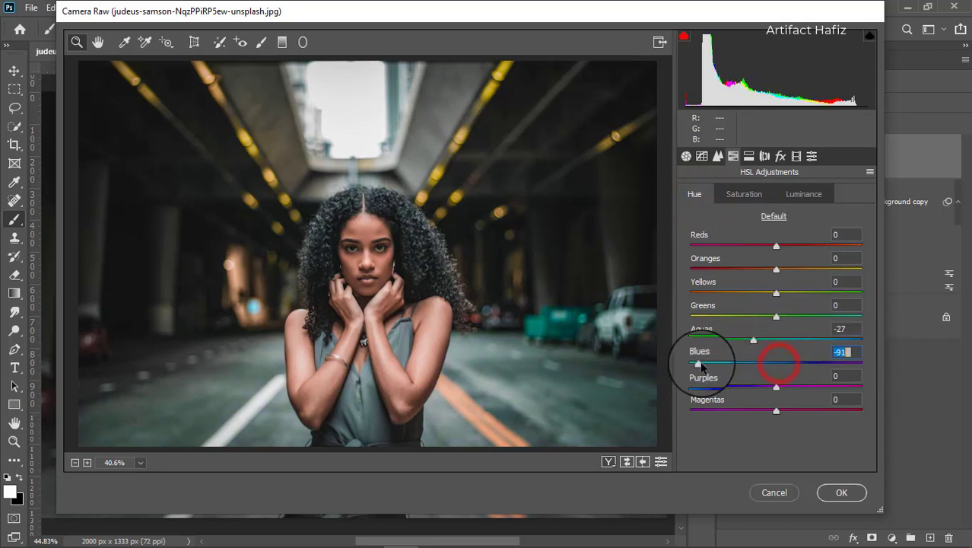
left_click(775, 293)
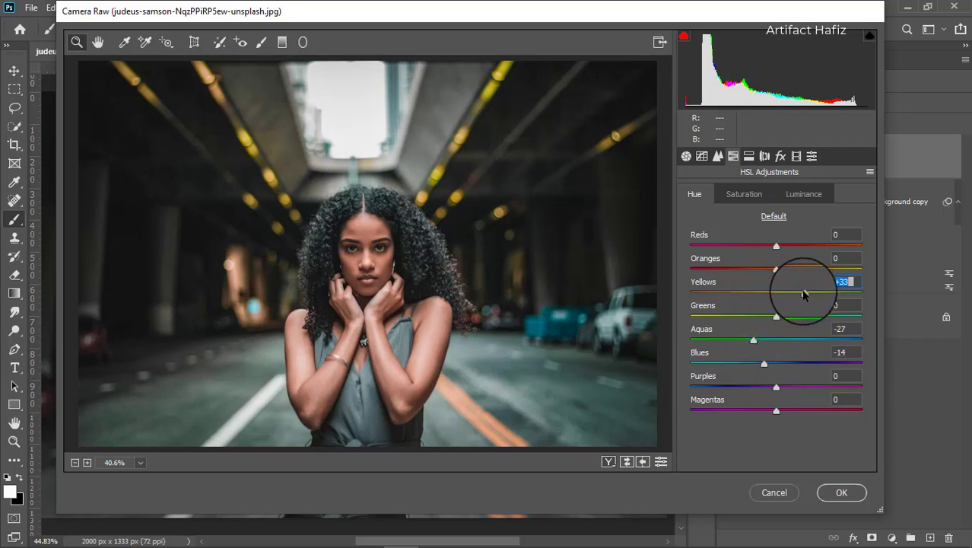
mouse_move(781, 295)
left_mouse_down()
mouse_move(742, 301)
mouse_move(768, 305)
mouse_move(748, 272)
mouse_move(806, 269)
mouse_move(784, 271)
mouse_move(766, 250)
left_mouse_up()
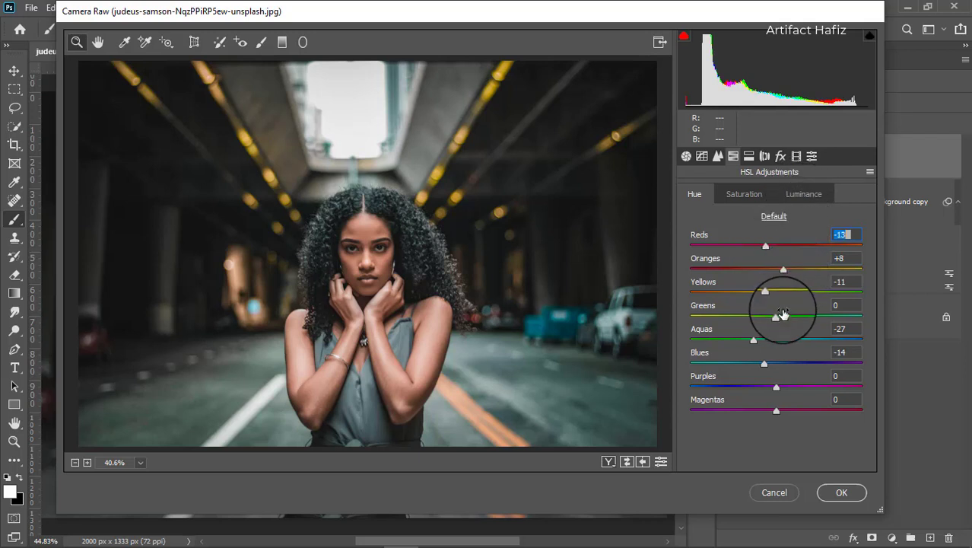
left_click_drag(780, 315, 795, 314)
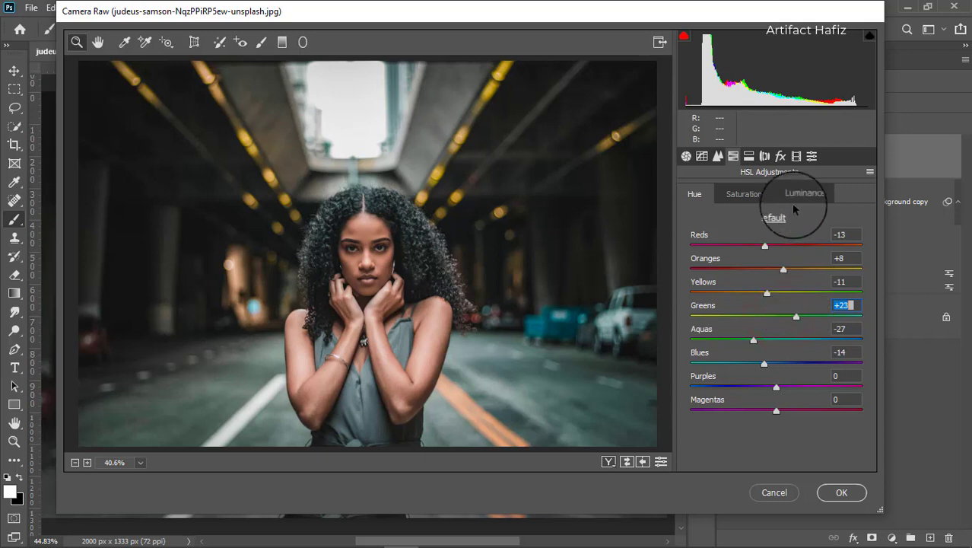
left_click(798, 196)
Step: Set Luminance Oranges to +8 and Aquas to -33, and display the Split Toning panel
mouse_move(775, 269)
left_mouse_down()
mouse_move(797, 269)
mouse_move(784, 270)
left_mouse_up()
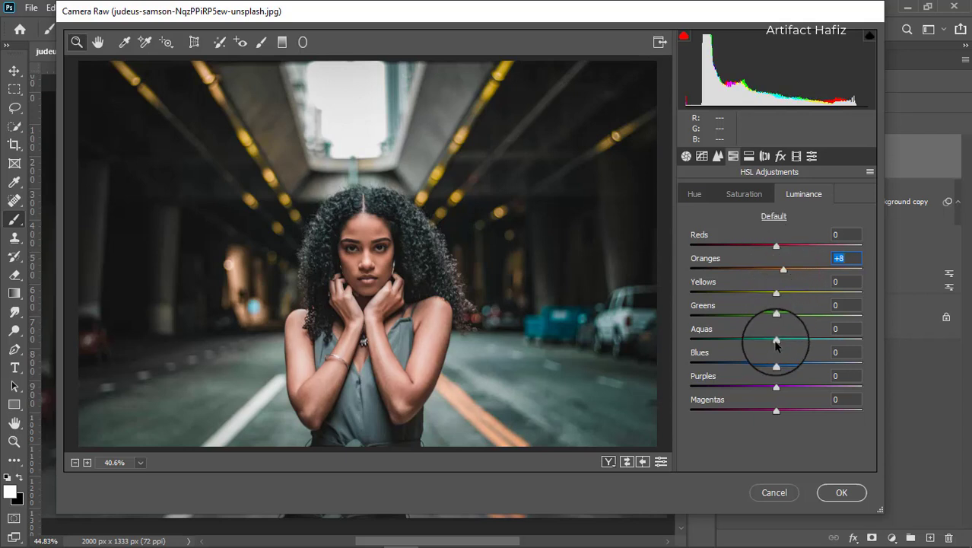
left_click_drag(776, 339, 746, 340)
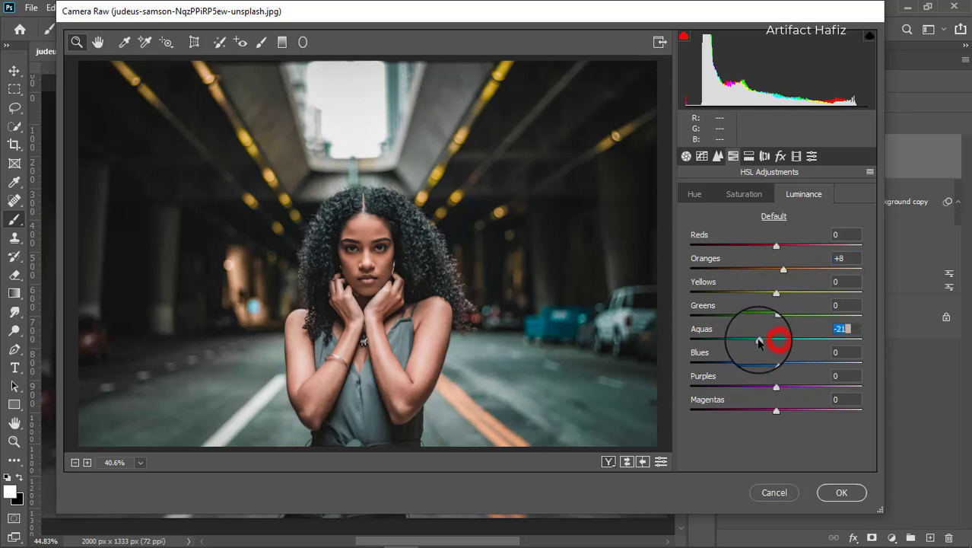
left_click(748, 347)
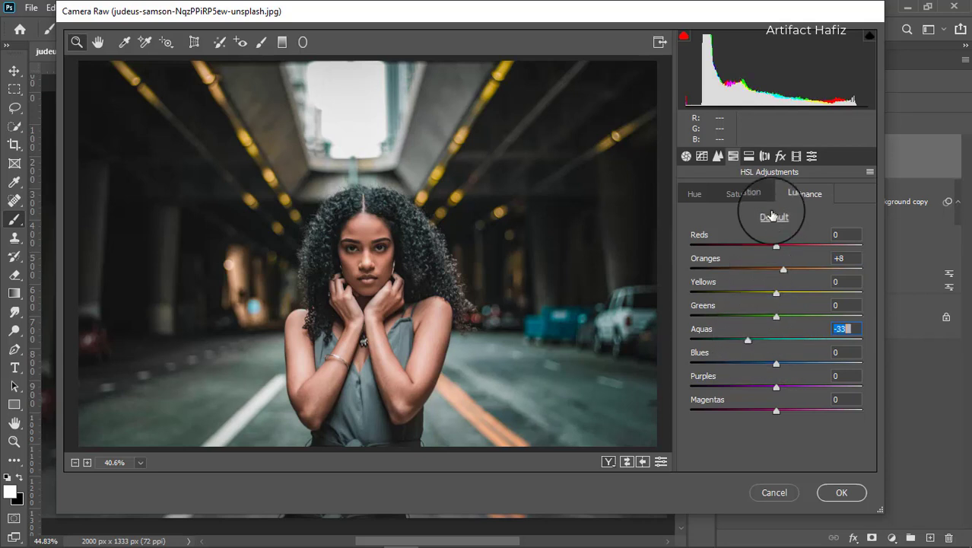
left_click(748, 156)
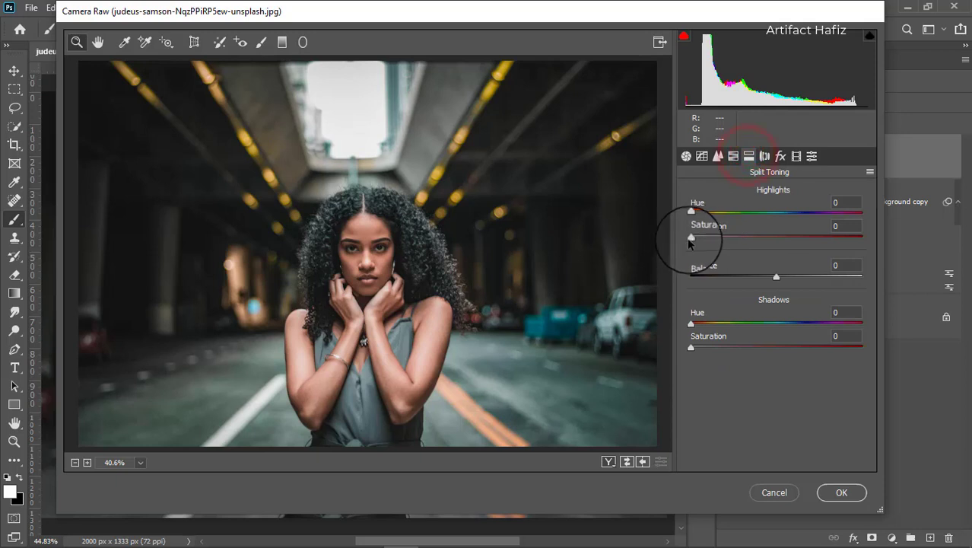
Step: Tint split-toning highlights green-teal (Hue 149, Saturation 12) and shadows teal (Hue 192, Saturation 10)
left_click_drag(689, 238, 747, 237)
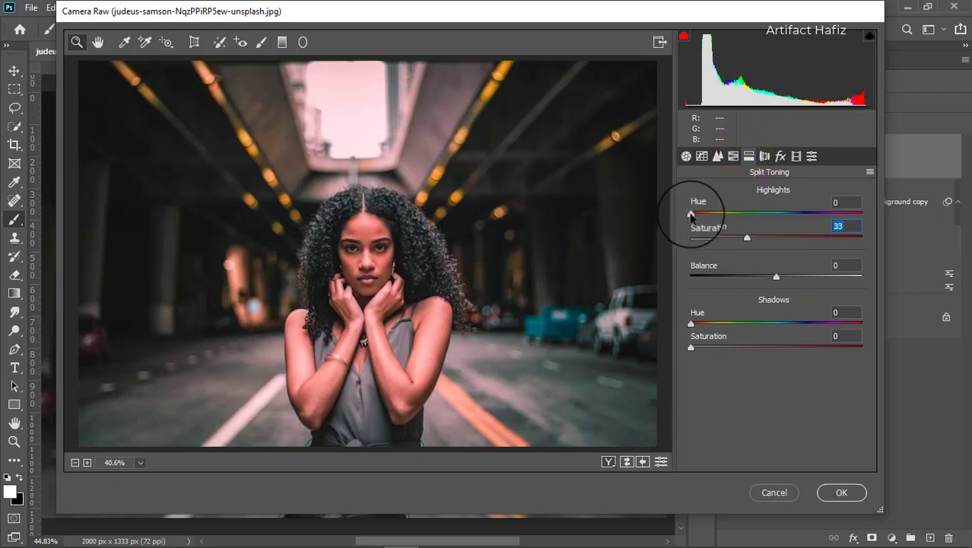
mouse_move(691, 213)
left_mouse_down()
mouse_move(775, 220)
mouse_move(699, 236)
mouse_move(721, 239)
mouse_move(708, 236)
left_mouse_up()
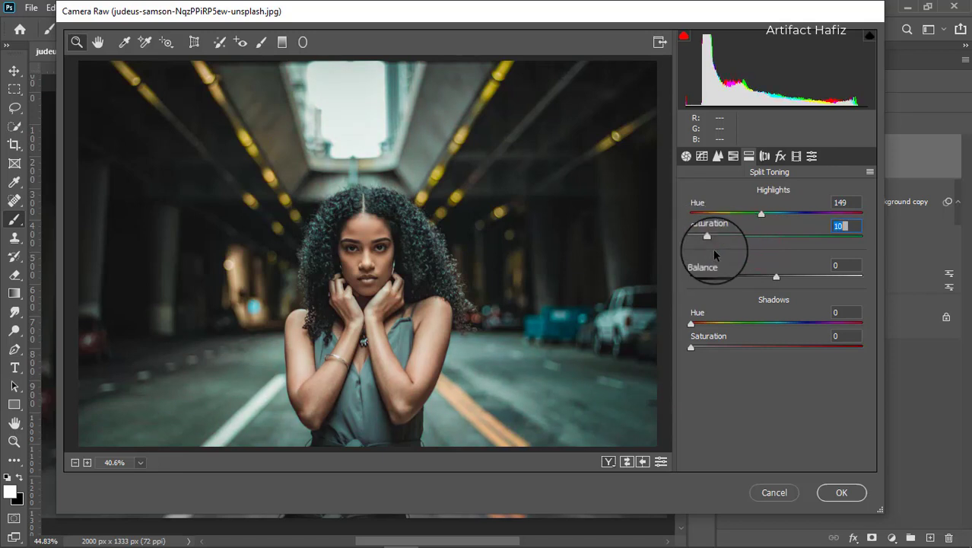
mouse_move(707, 235)
left_mouse_down()
mouse_move(694, 239)
mouse_move(710, 238)
left_mouse_up()
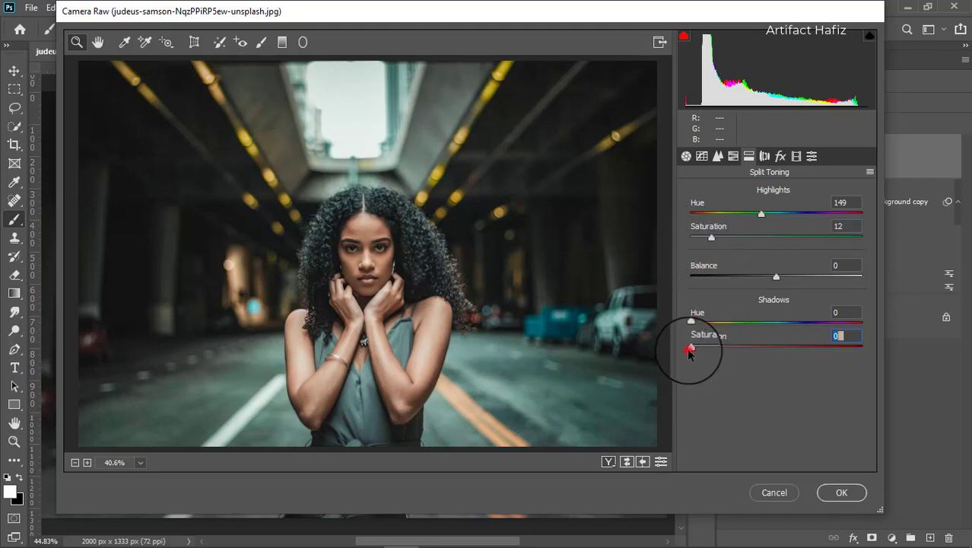
left_click_drag(689, 349, 751, 352)
mouse_move(691, 321)
left_mouse_down()
mouse_move(804, 328)
mouse_move(774, 327)
mouse_move(782, 322)
mouse_move(673, 347)
mouse_move(715, 353)
mouse_move(709, 348)
left_mouse_up()
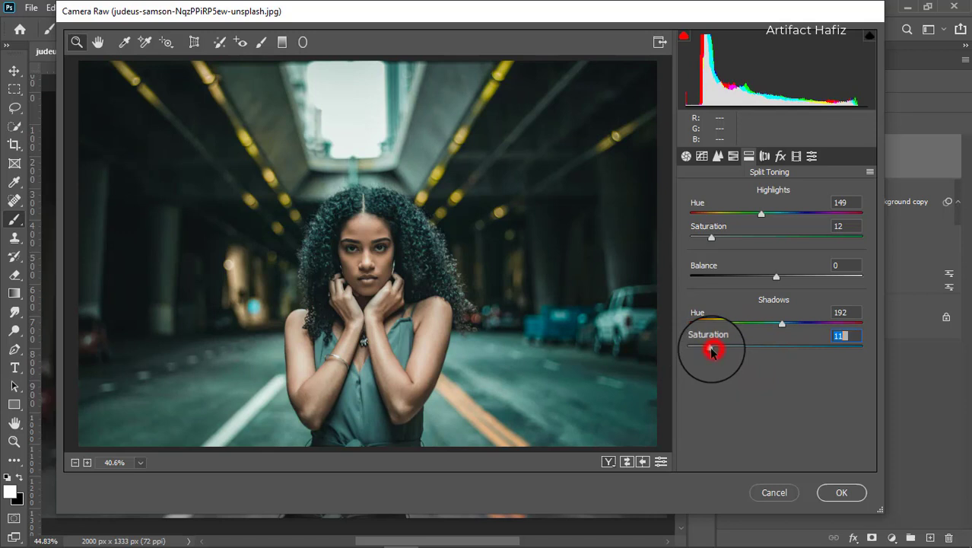
Step: In Detail, apply Luminance noise reduction 5 and Sharpening Amount 6
left_click(717, 156)
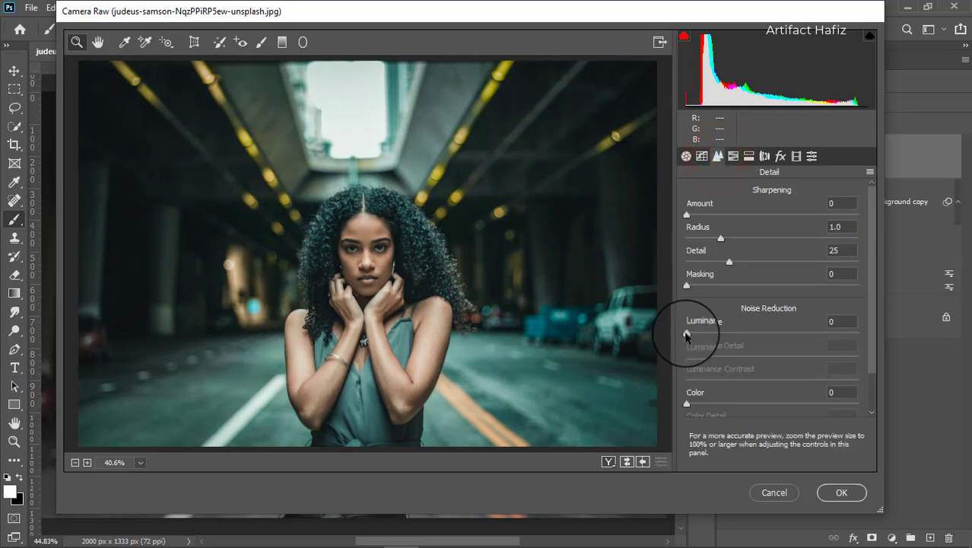
left_click_drag(687, 332, 694, 332)
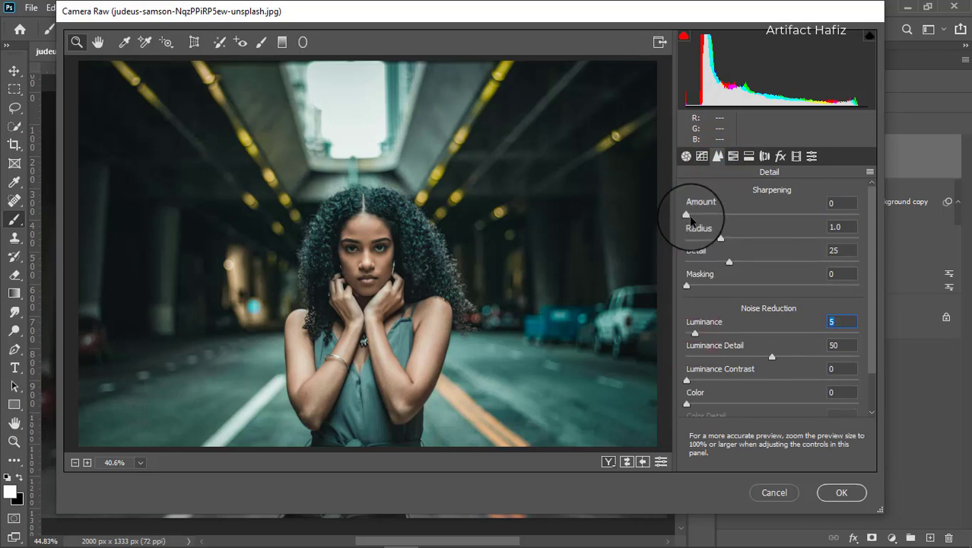
left_click_drag(688, 216, 696, 219)
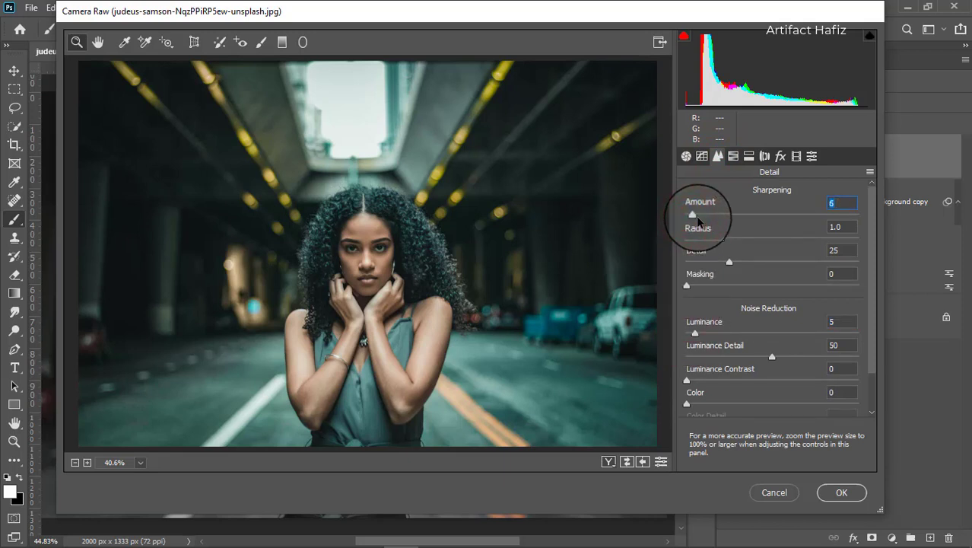
Step: Lift the tone curve's black point to output 9 and add low and upper-midtone points
left_click(701, 156)
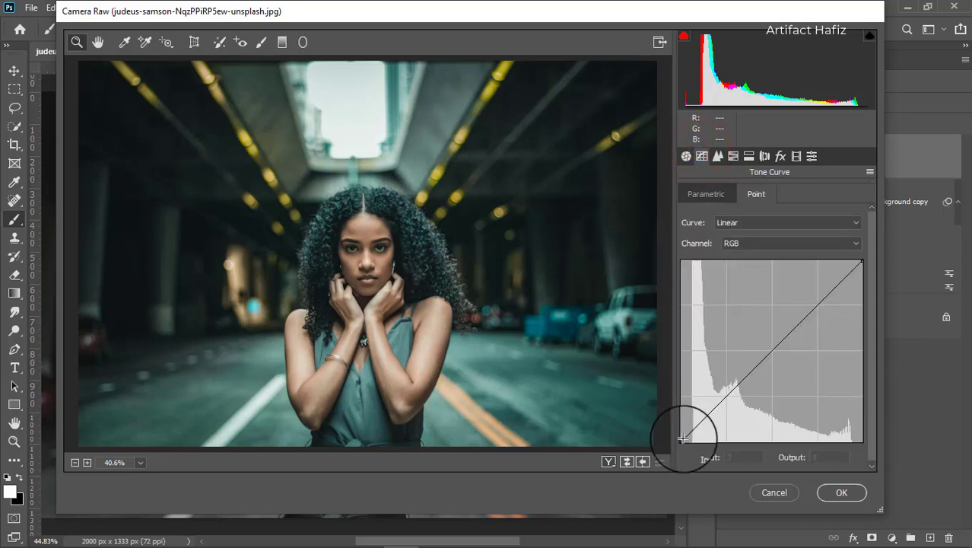
left_click_drag(682, 439, 668, 434)
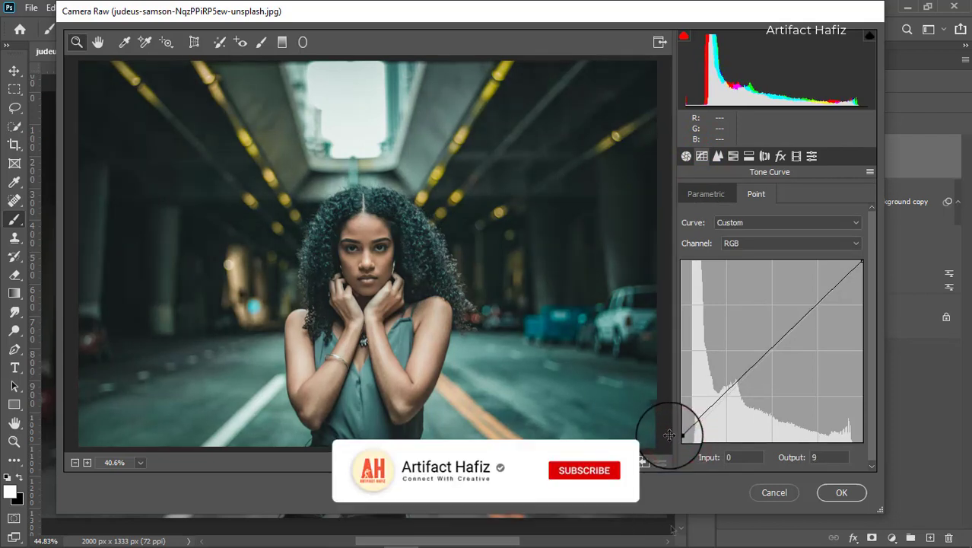
left_click(726, 395)
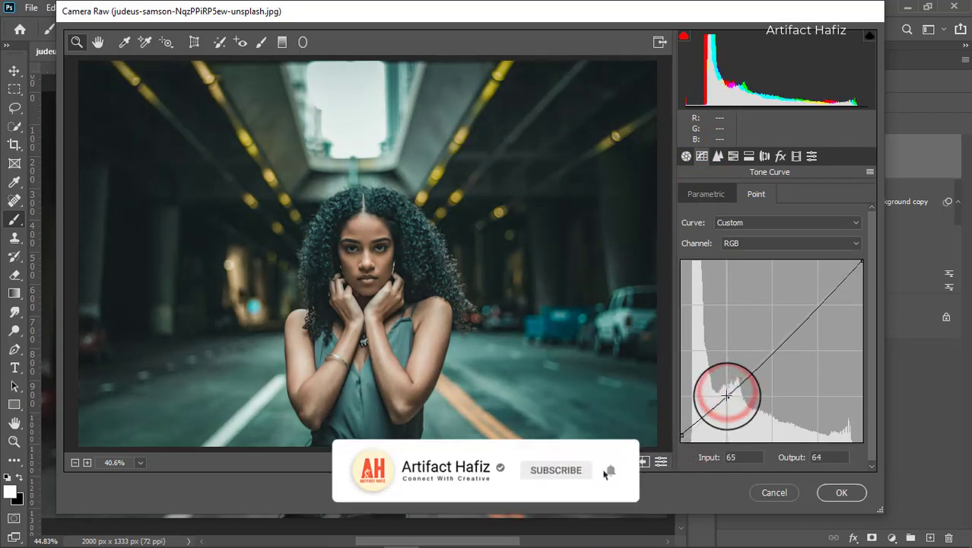
left_click(776, 343)
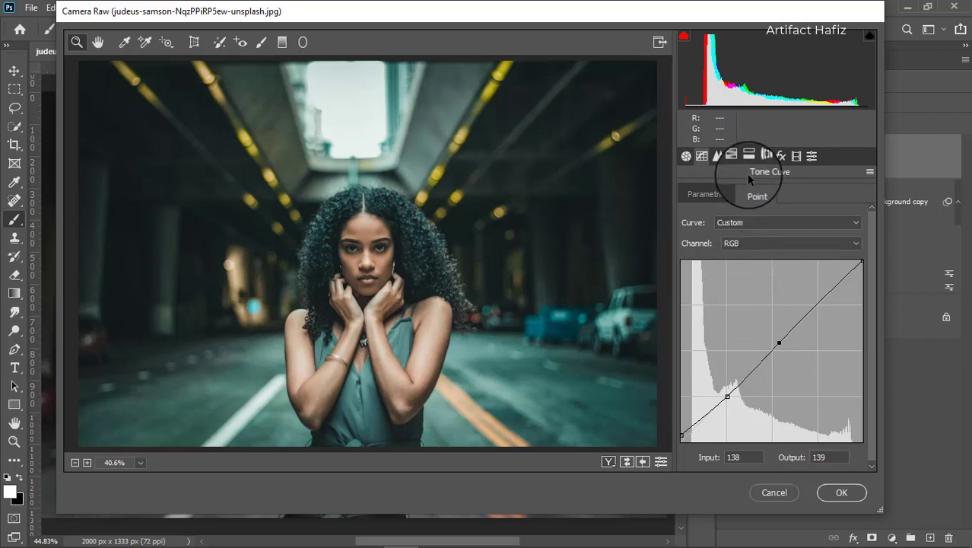
Step: Set Calibration Red Primary Hue -3, Green Primary Hue +17 and Blue Primary Hue -22
left_click(797, 156)
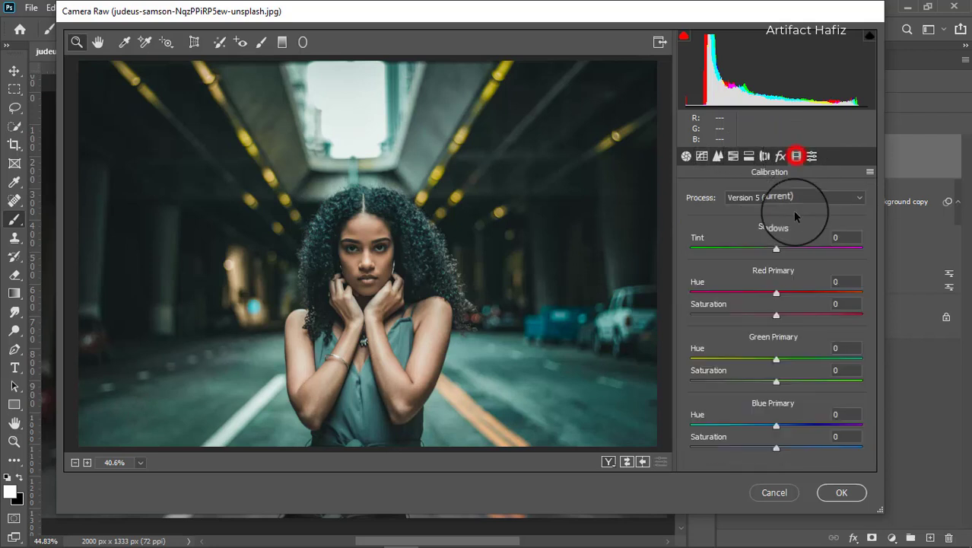
left_click(774, 293)
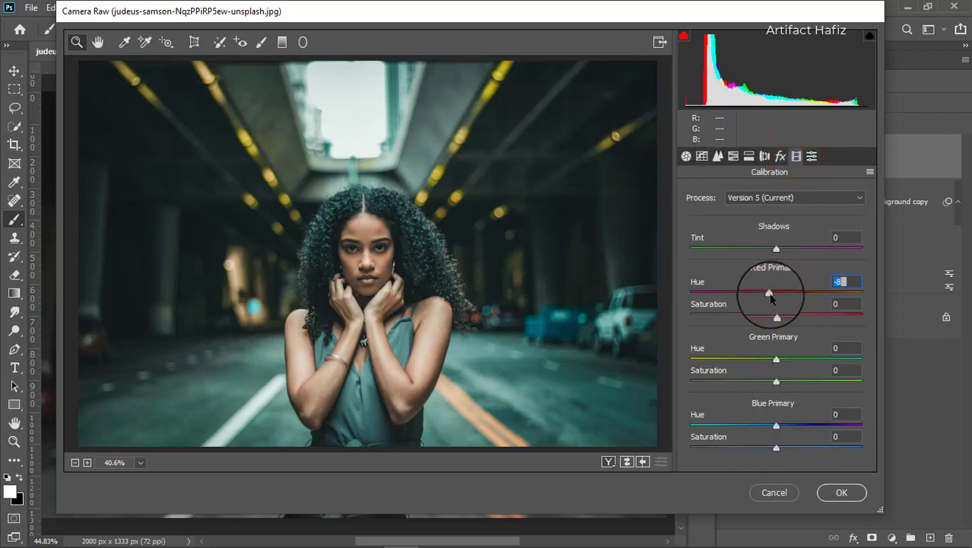
left_click_drag(775, 295, 773, 297)
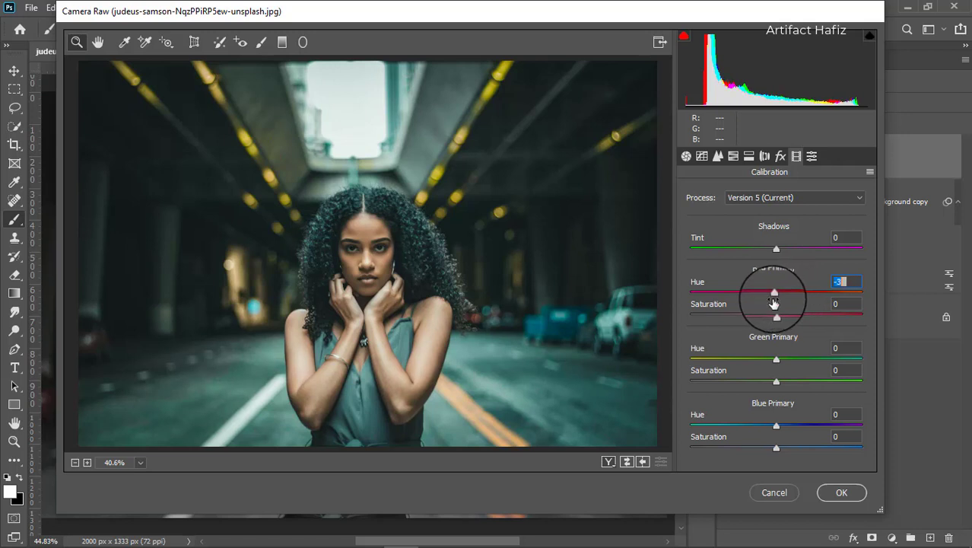
mouse_move(776, 359)
left_mouse_down()
mouse_move(753, 359)
mouse_move(814, 373)
mouse_move(791, 373)
left_mouse_up()
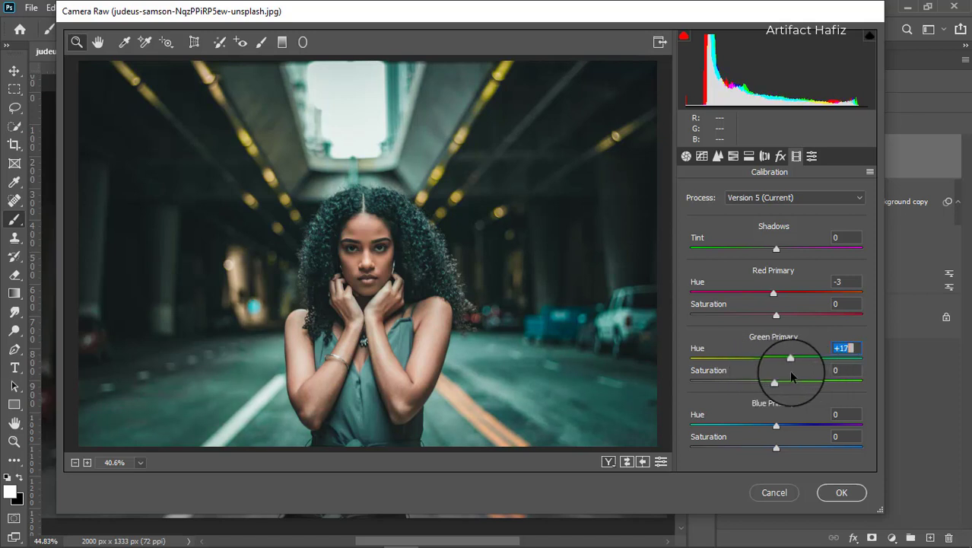
mouse_move(776, 425)
left_mouse_down()
mouse_move(747, 425)
mouse_move(786, 431)
mouse_move(760, 432)
left_mouse_up()
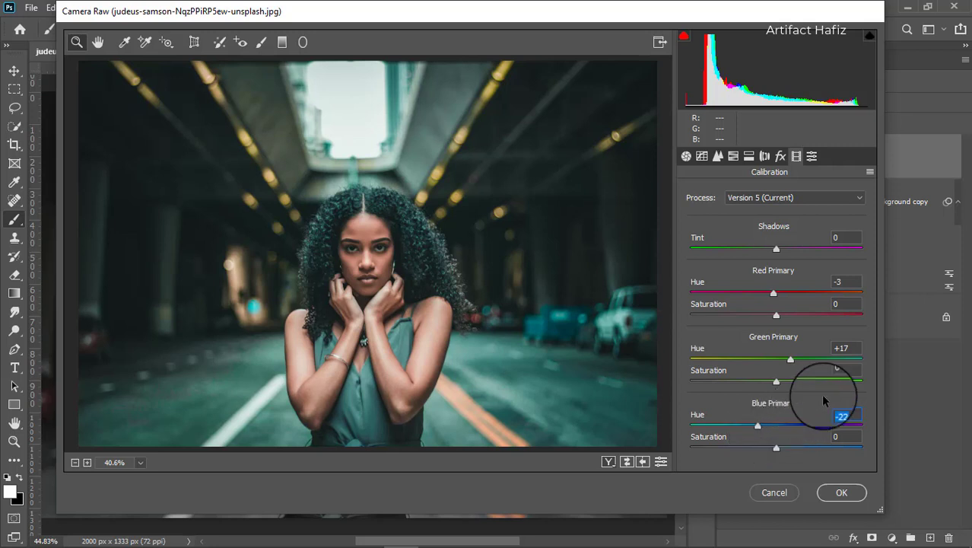
Step: Commit the Camera Raw Filter on Layer 1, then Alt-toggle the Background layer to compare before and after
left_click(841, 494)
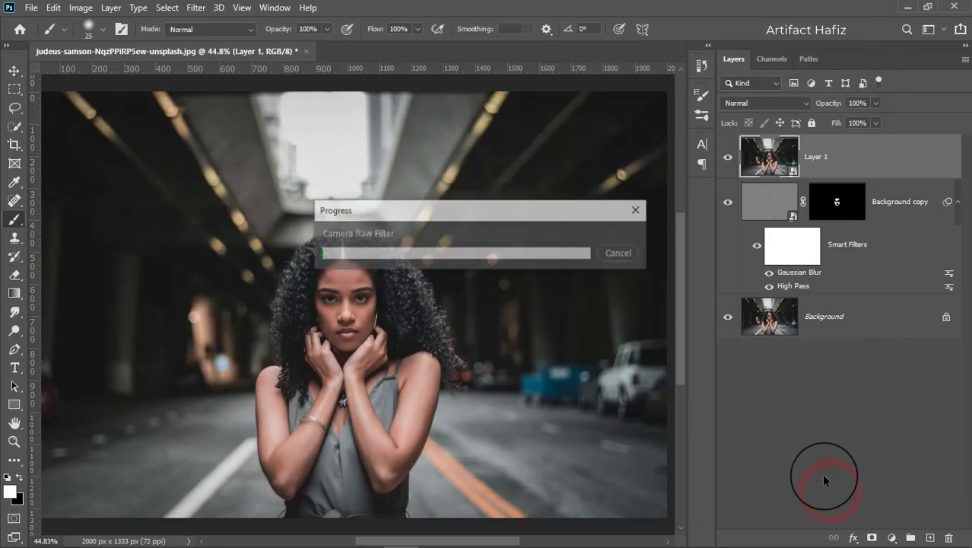
scroll(514, 340, "down", 1)
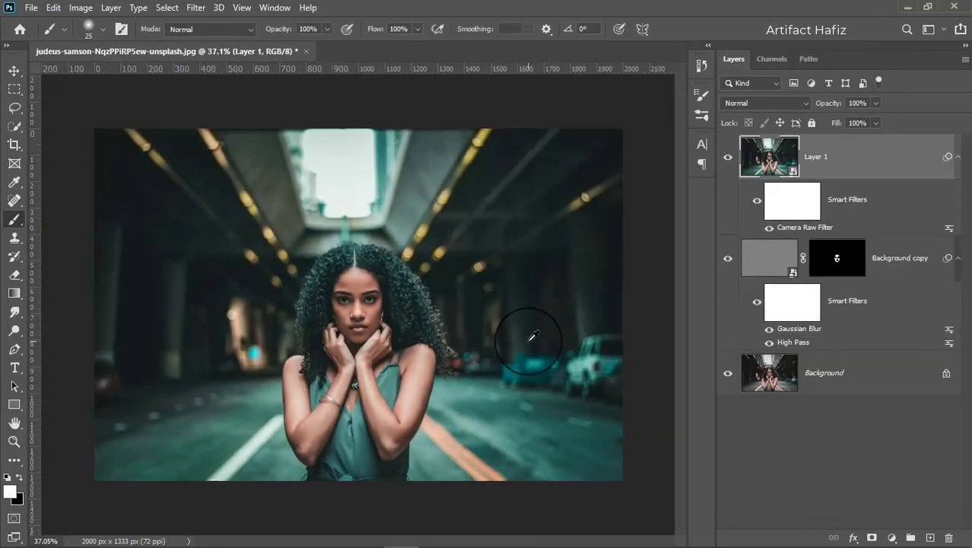
key("alt")
left_click(728, 377, "alt")
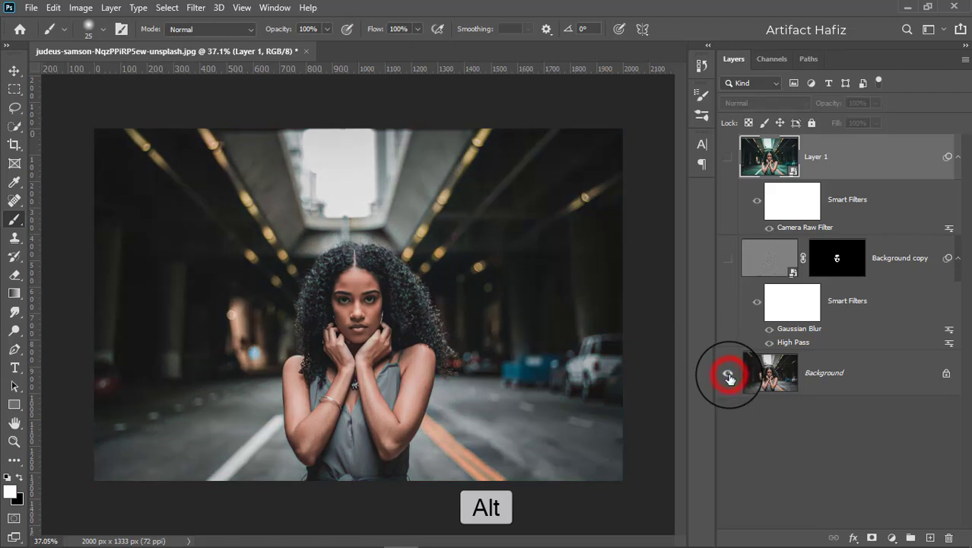
scroll(529, 283, "up", 1)
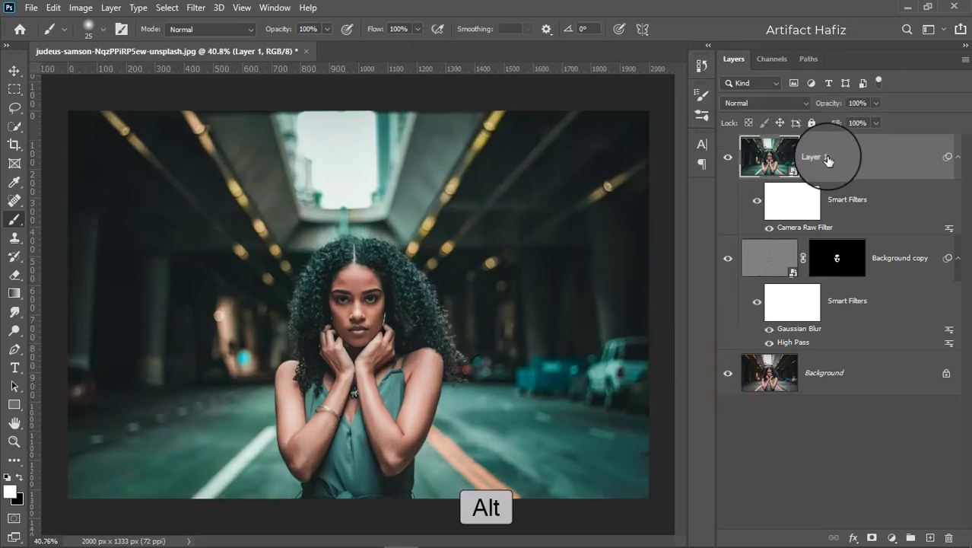